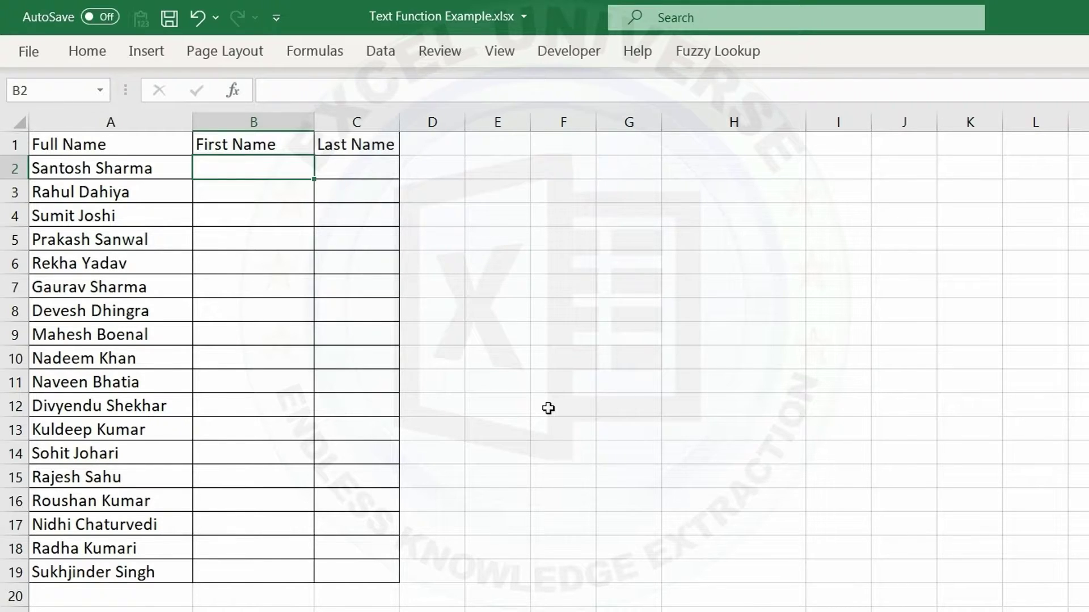
Enter the formula =LEFT(A2,7) in cell B2 to extract the first name from the full name
text(=left)
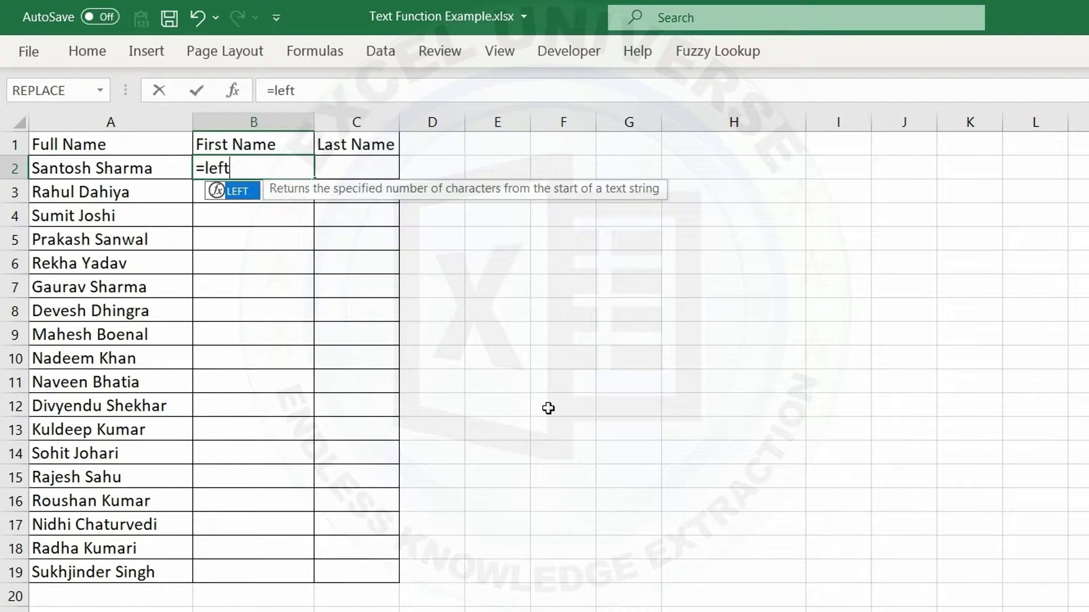
key(Tab)
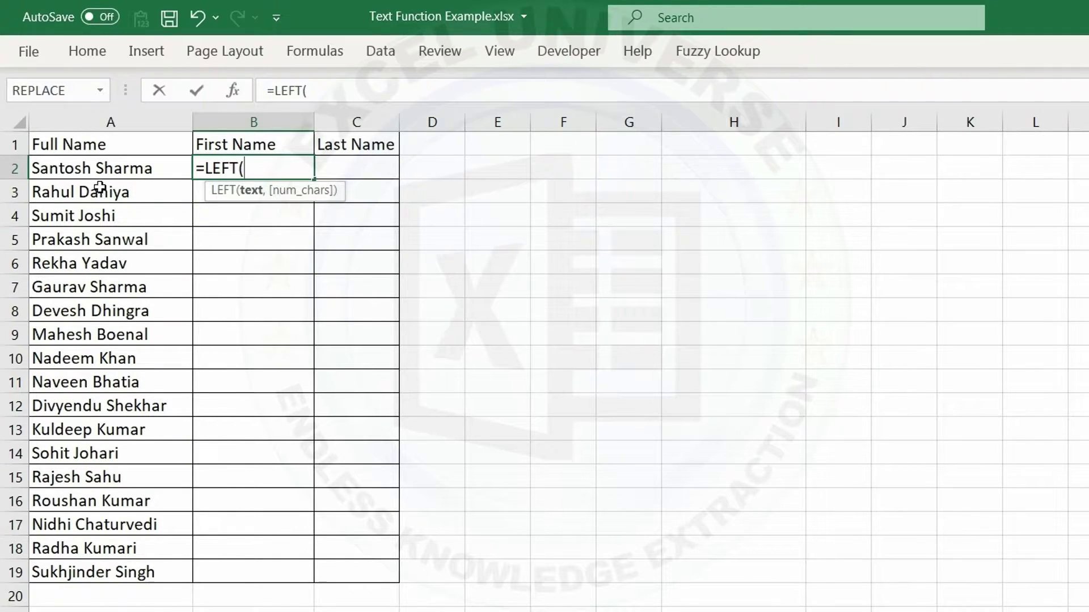
click(93, 168)
text(,)
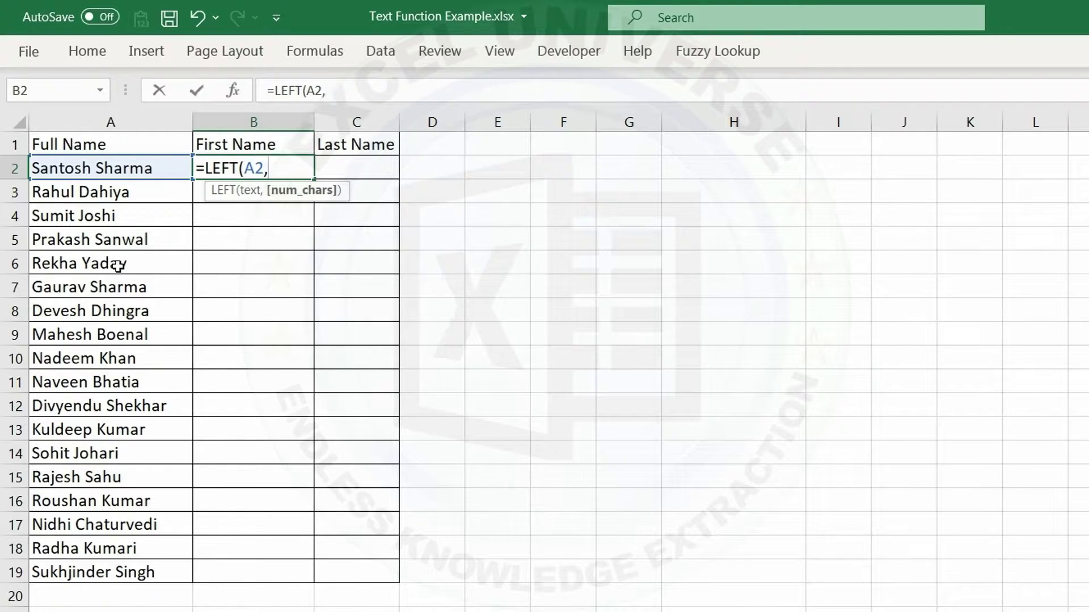
text(7)
key(Return)
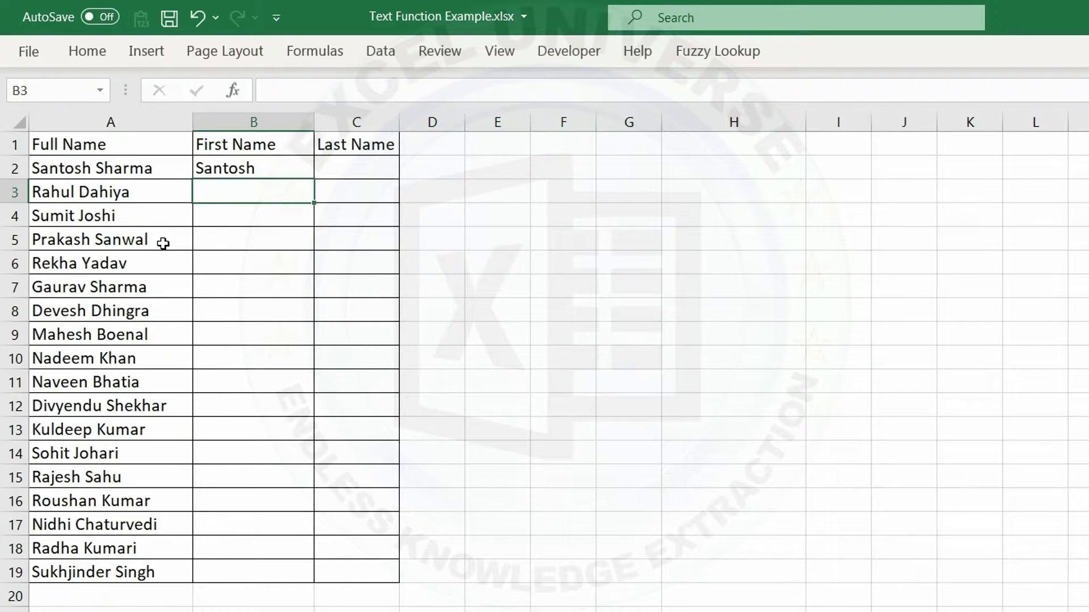
Fill the seven-character LEFT formula from B2 down the First Name column to row 19
click(231, 162)
double_click(312, 179)
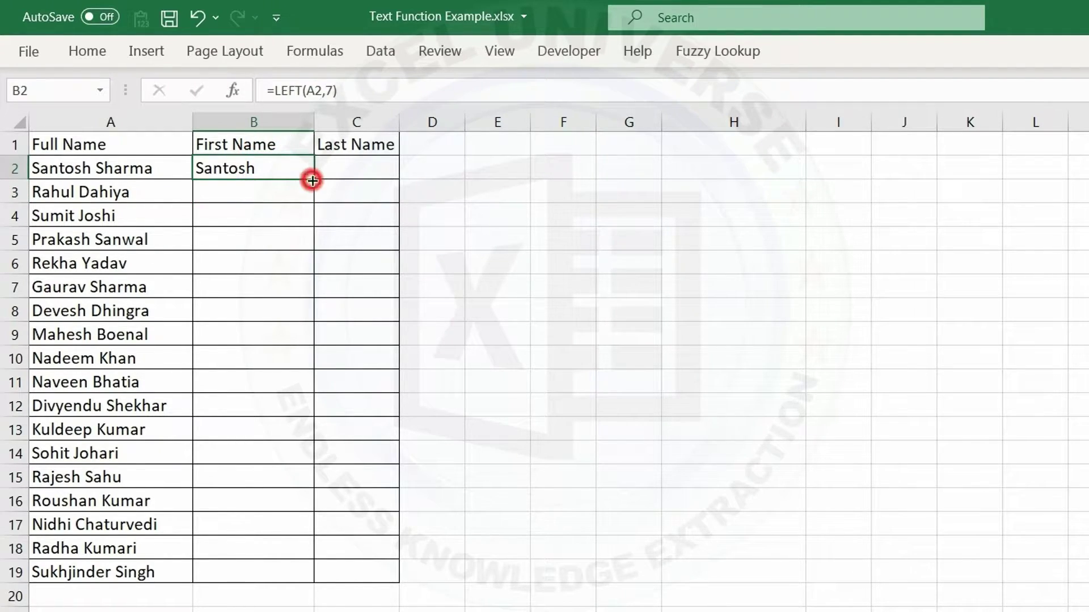
click(300, 171)
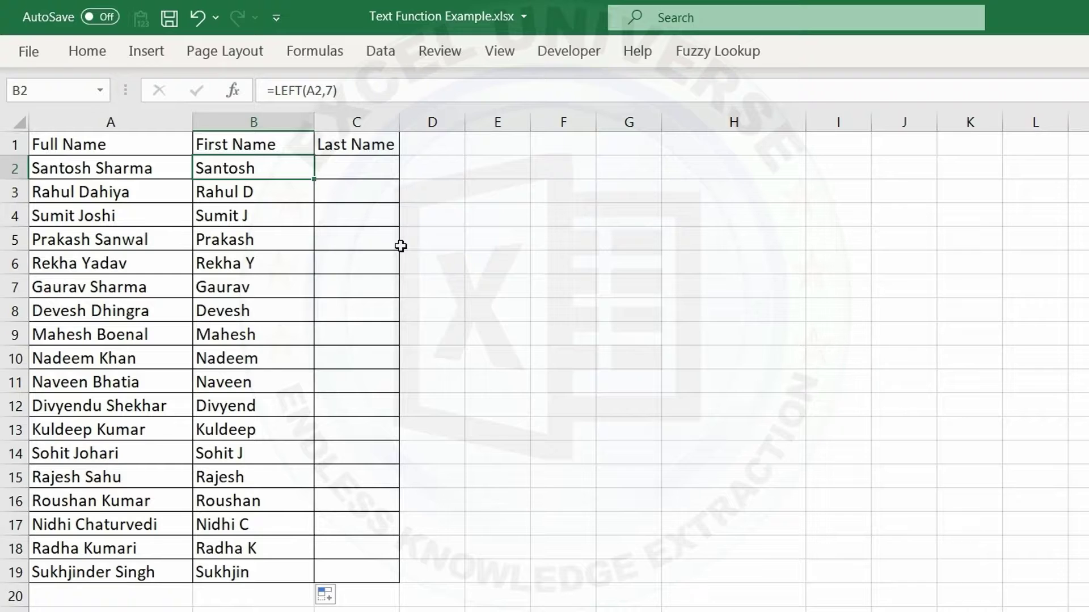
Enter =FIND(" ",A2) in cell D2 to locate the space in the first full name
click(428, 168)
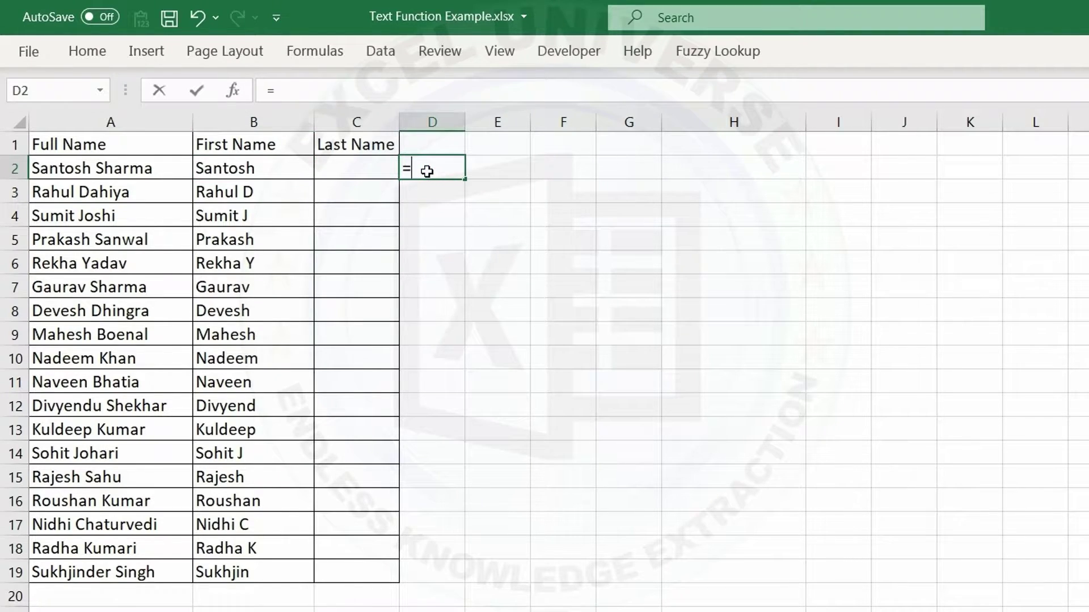
text(=find)
key(Tab)
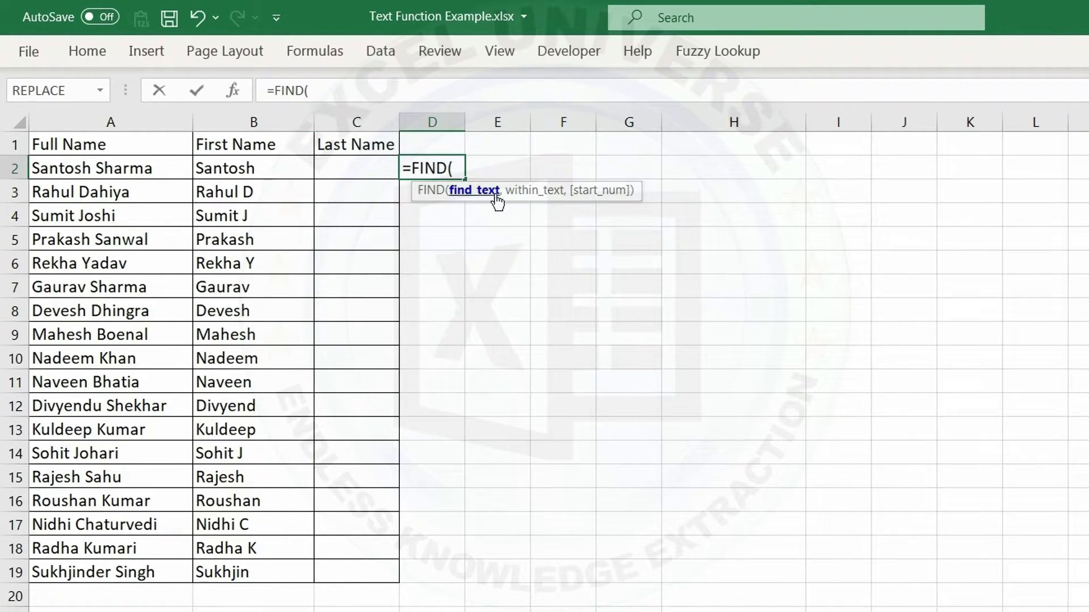
text(" ",)
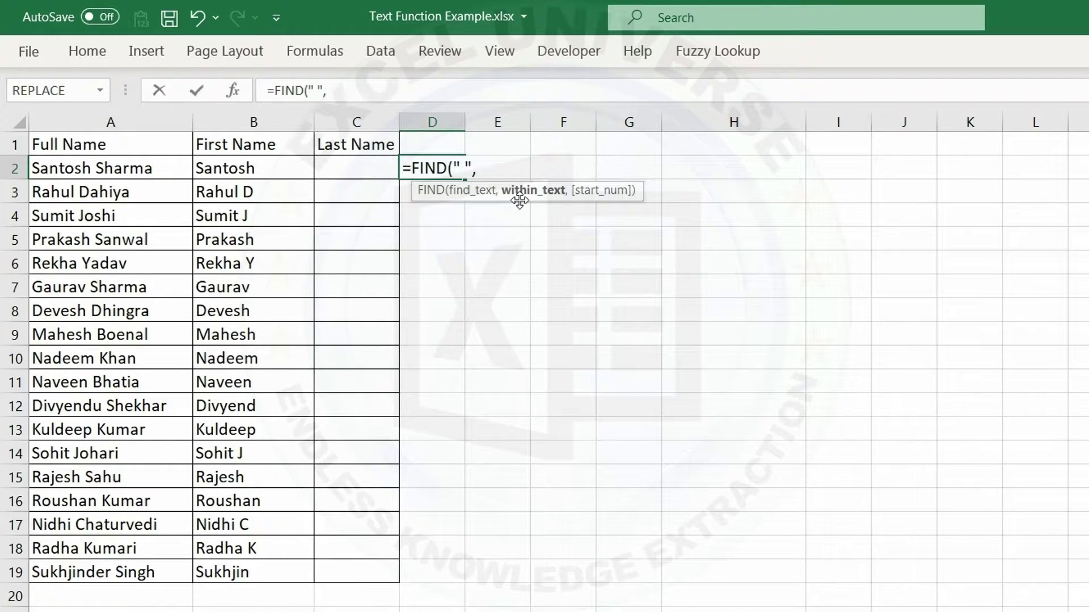
click(88, 168)
key(Return)
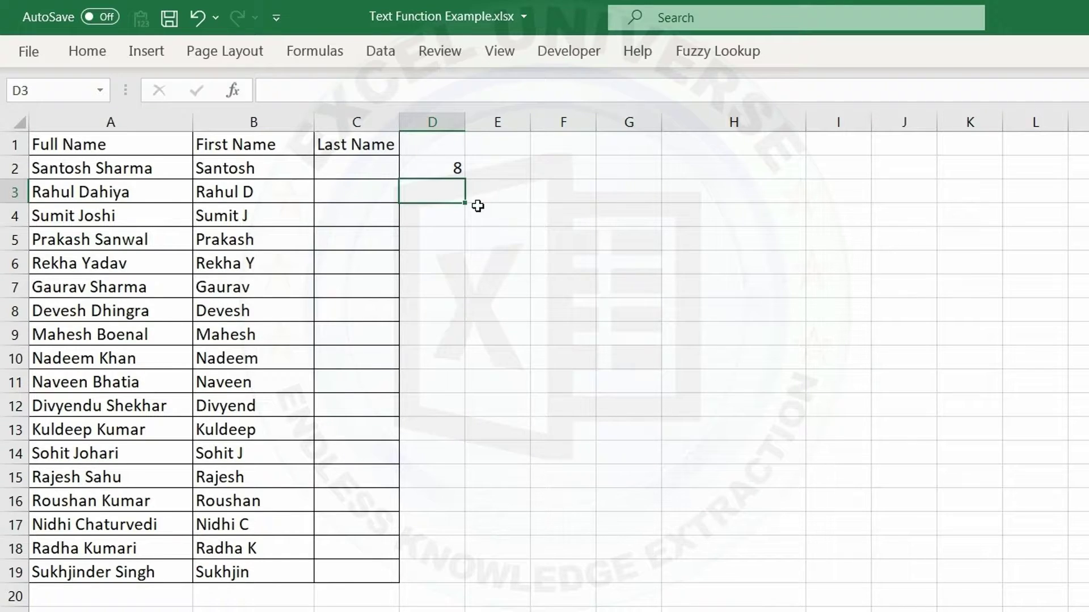
Extend the FIND formula in D2 with -1 so it excludes the space from the character count
double_click(451, 168)
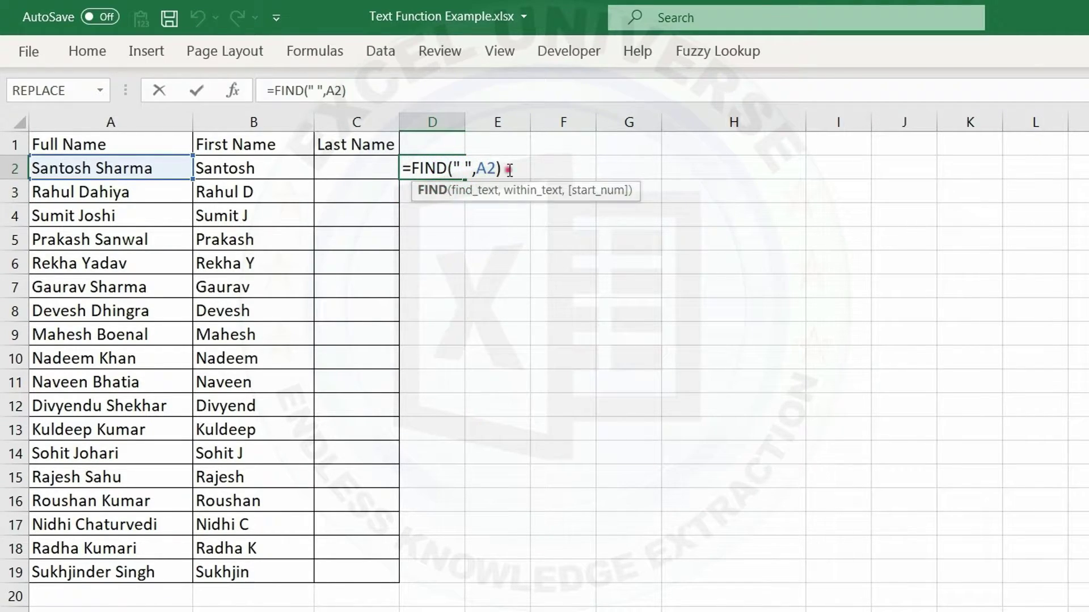
text(-1)
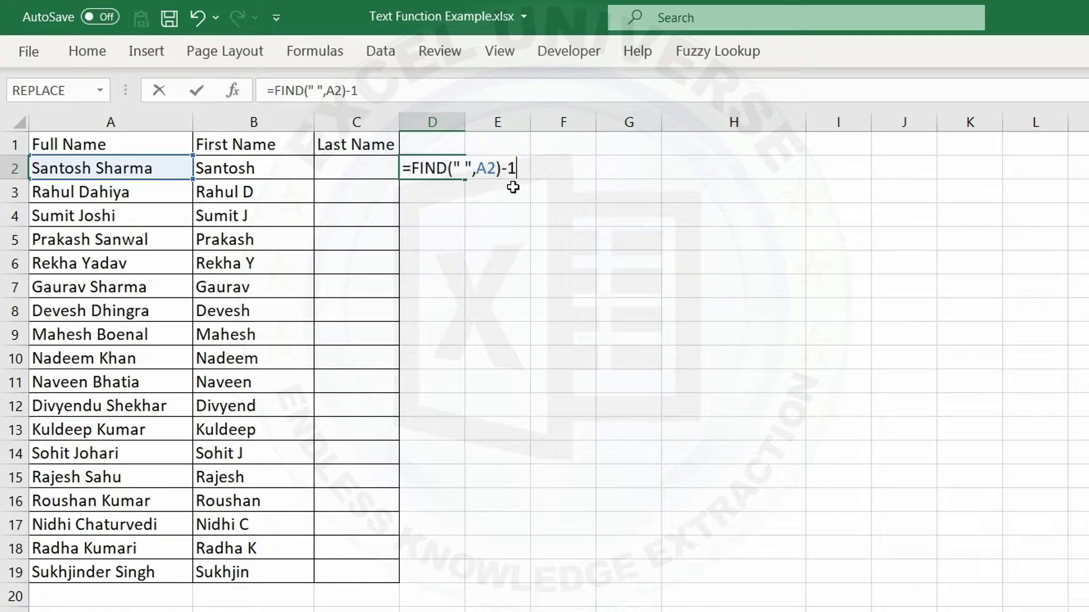
key(Return)
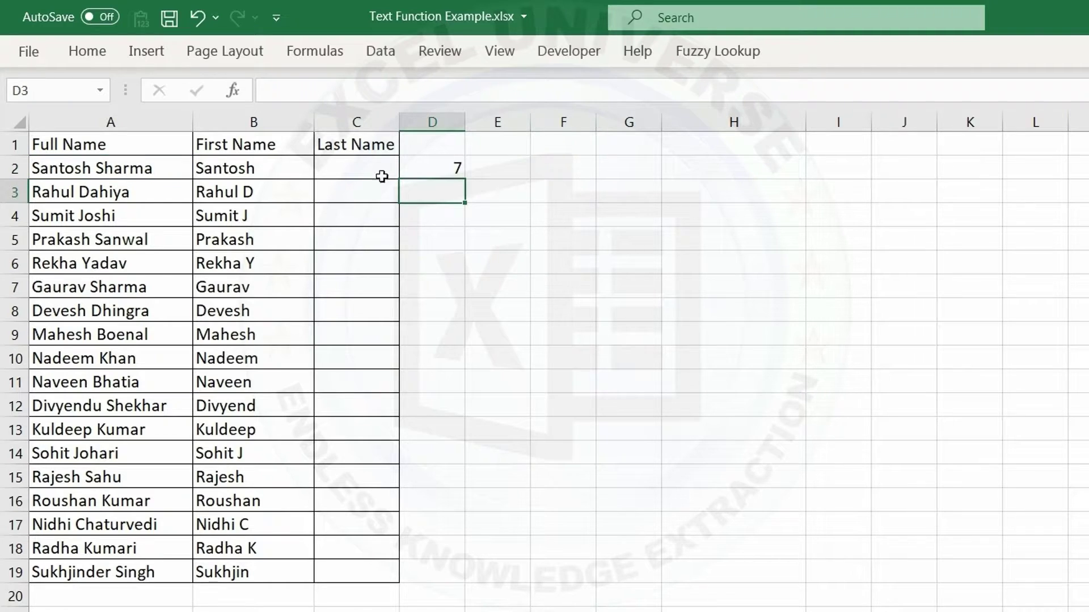
Try a character count of 8 in B2's LEFT formula and undo that change
double_click(278, 167)
key(BackSpace)
text(8)
key(Return)
click(276, 165)
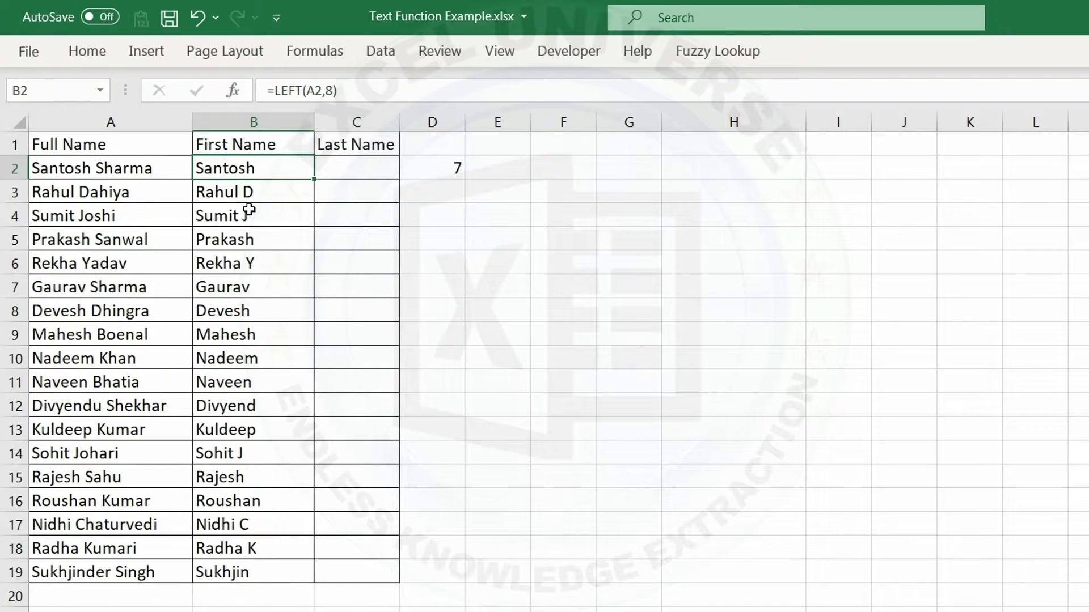
key(ctrl+z)
Fill the FIND(" ",A2)-1 formula from D2 down column D to row 19
double_click(435, 172)
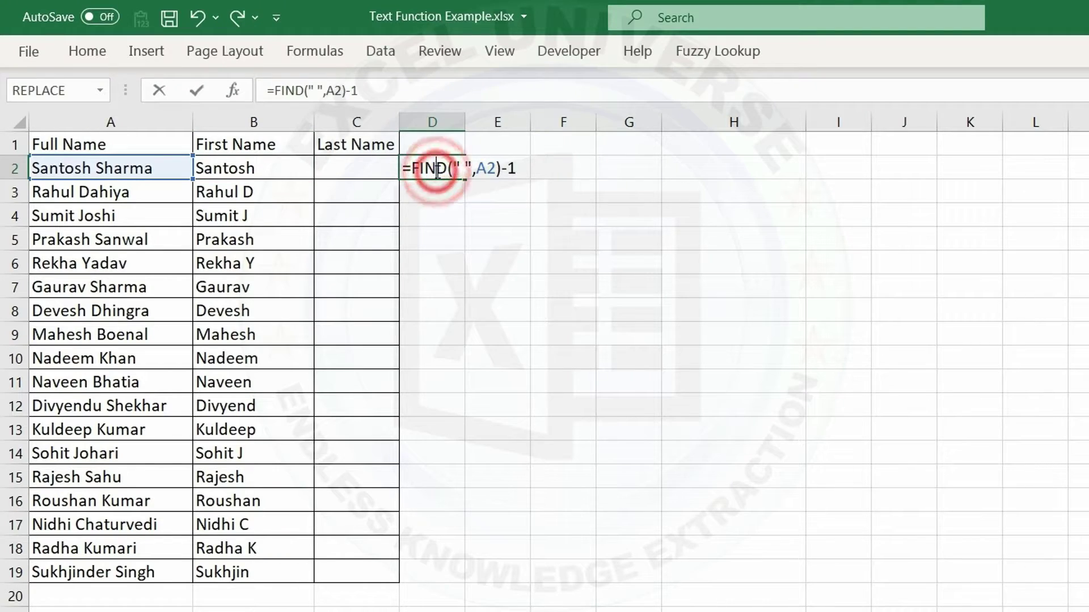
key(Escape)
double_click(464, 178)
click(448, 166)
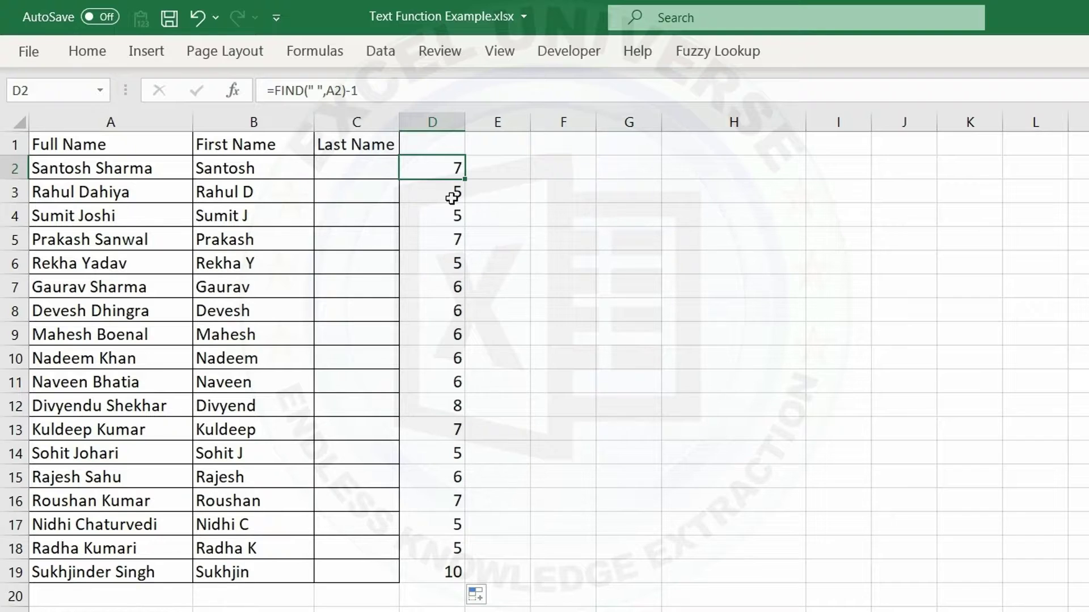
Replace the fixed character count in B2's LEFT formula with the expression FIND(" ",A2)-1 copied from D2
double_click(441, 166)
right_click(487, 169)
click(535, 210)
key(Escape)
click(268, 170)
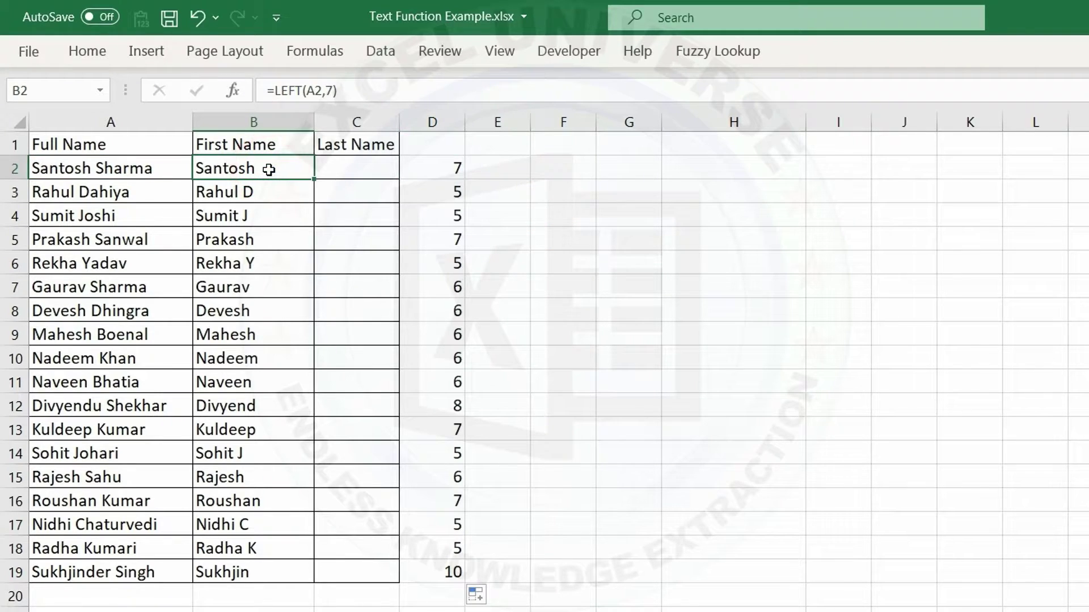
double_click(277, 169)
double_click(275, 169)
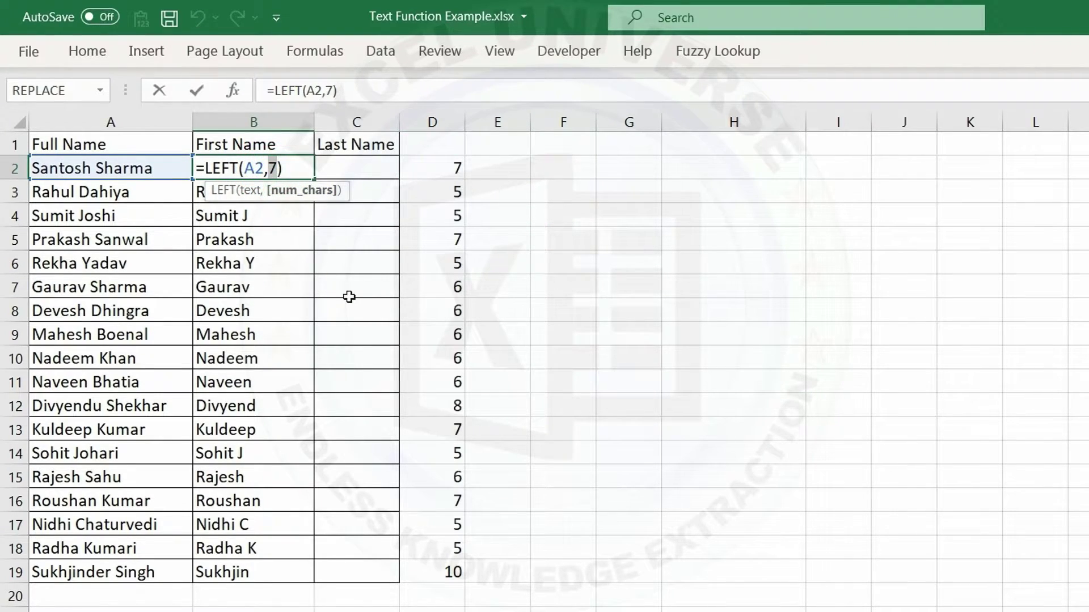
right_click(273, 169)
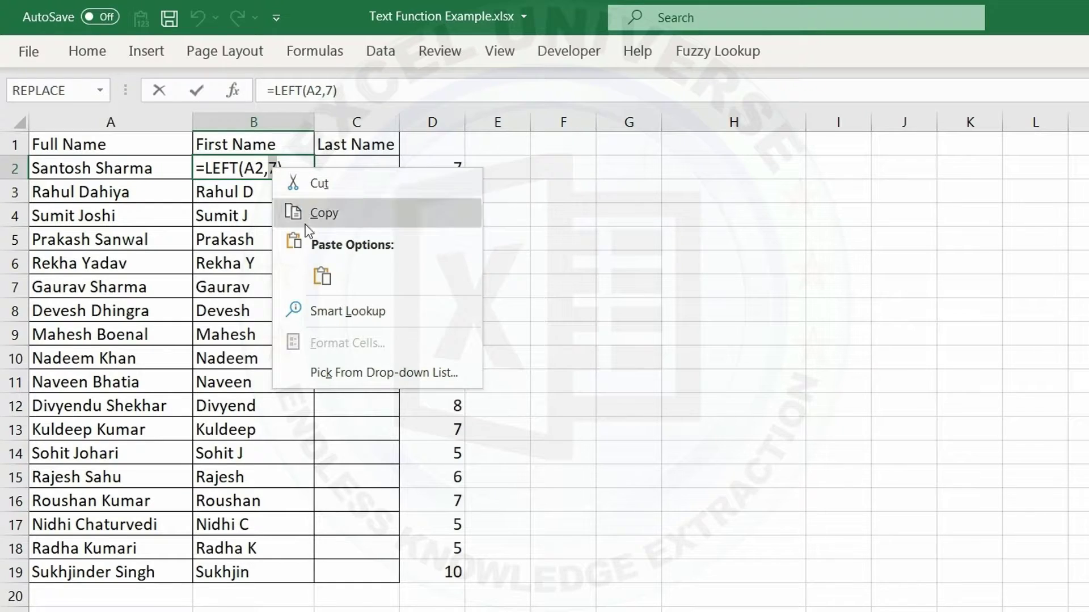
click(322, 272)
key(Return)
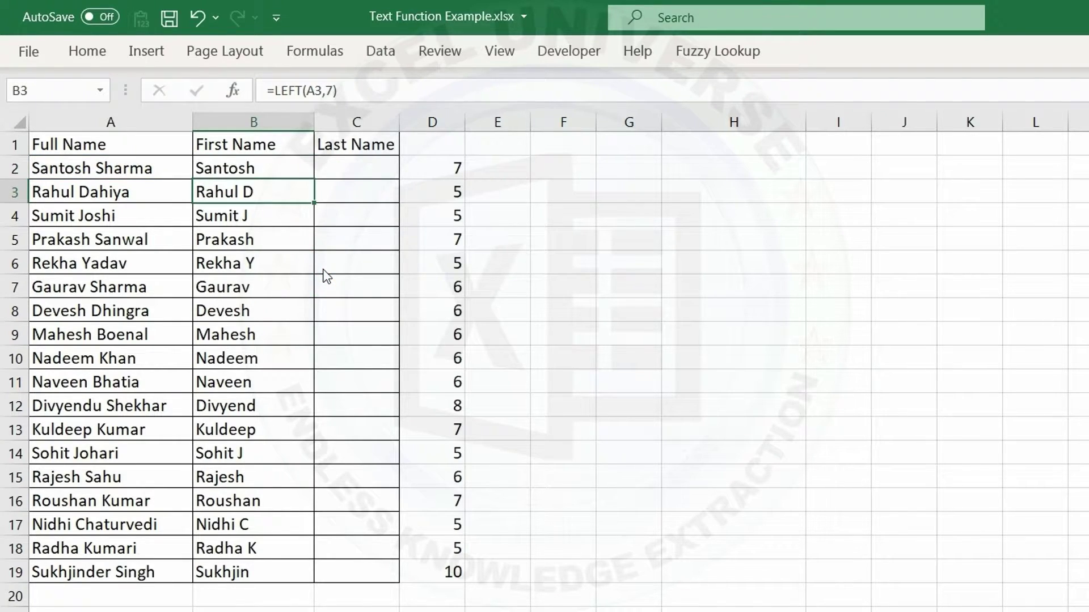
Delete the helper column D that holds the FIND calculations
click(308, 175)
right_click(432, 124)
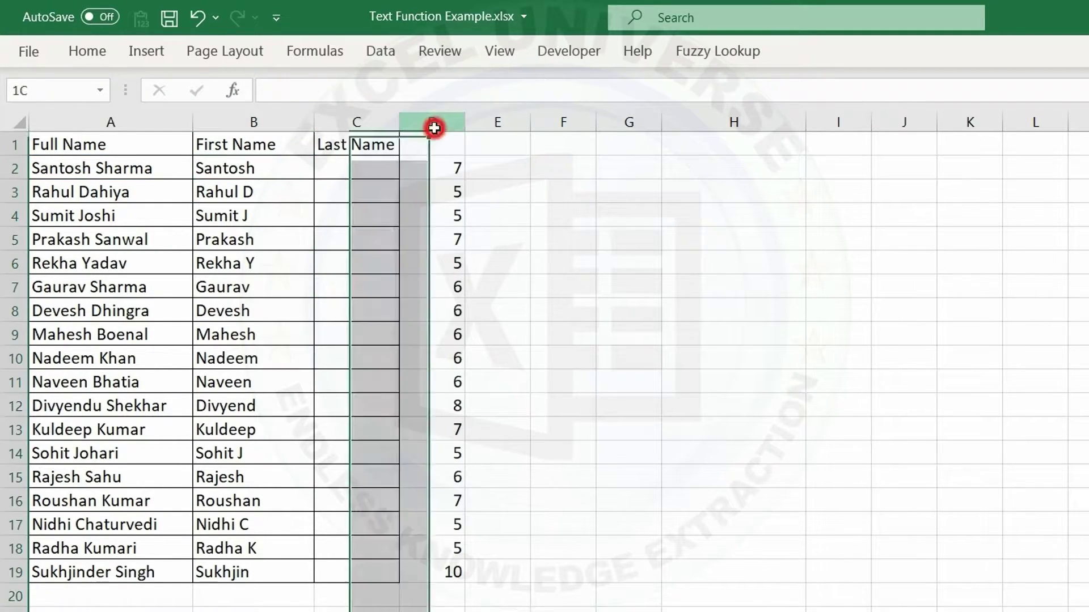
click(525, 342)
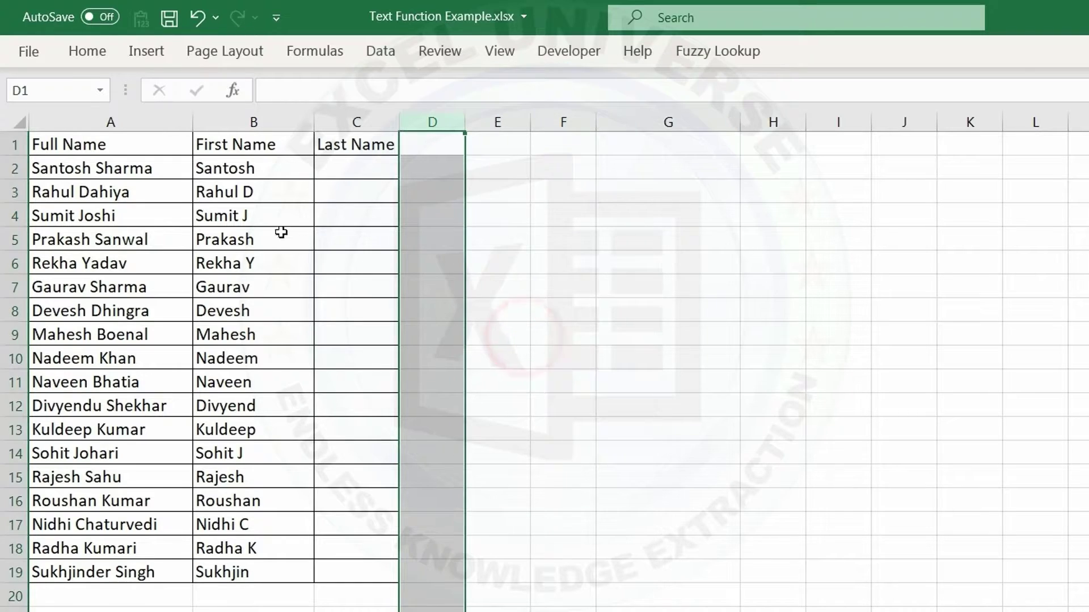
Fill the formula =LEFT(A2,FIND(" ",A2)-1) from B2 down the First Name column to row 19
click(245, 170)
double_click(314, 180)
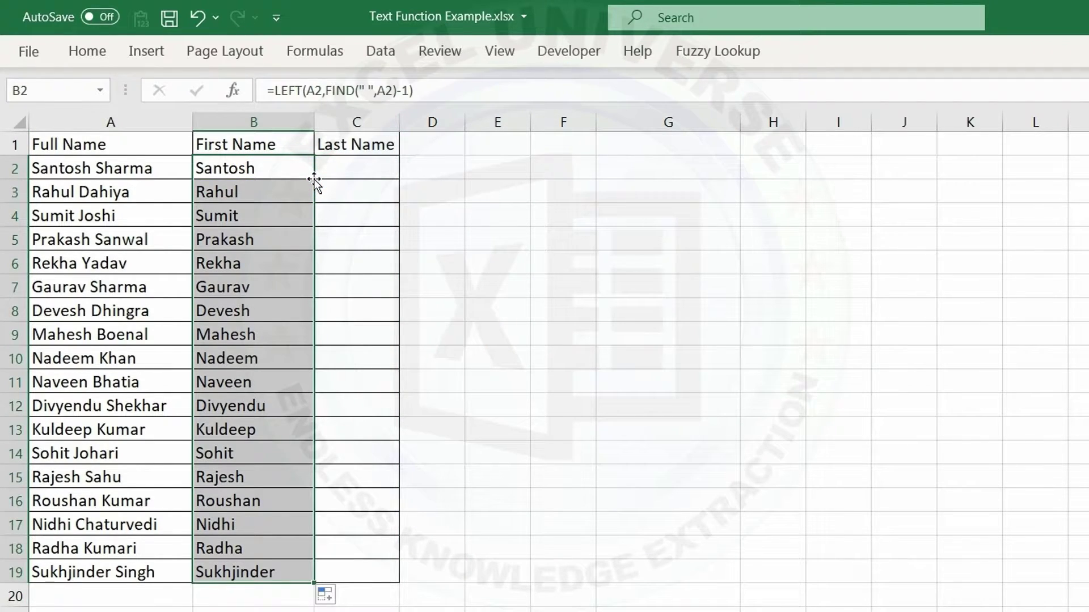
click(295, 168)
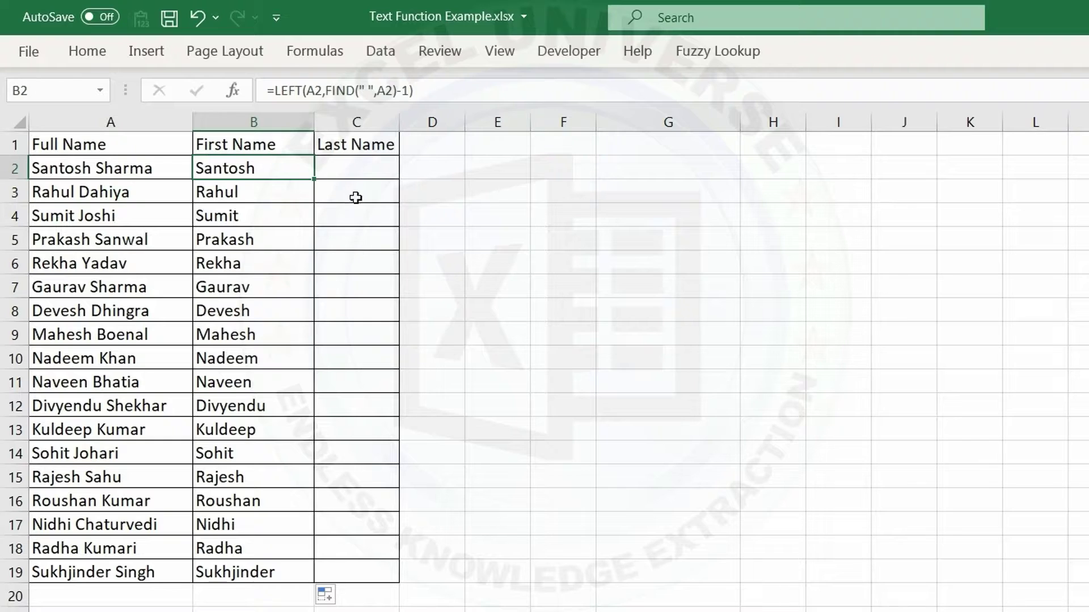
Begin a MID formula in cell C2 under Last Name, with A2 as its text argument
click(359, 158)
text(=mid)
key(Tab)
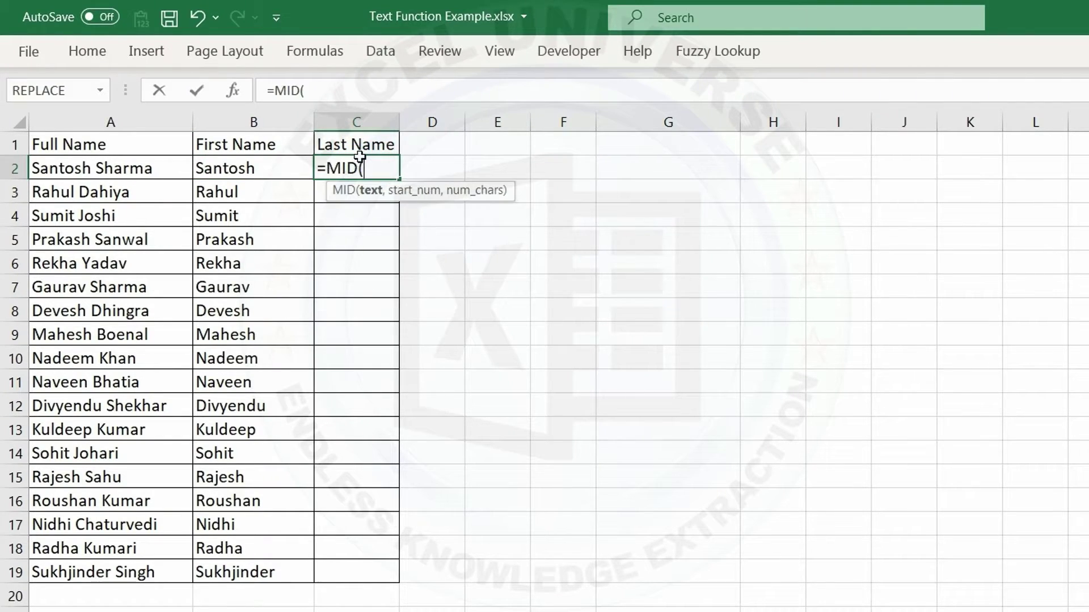
click(142, 171)
text(,)
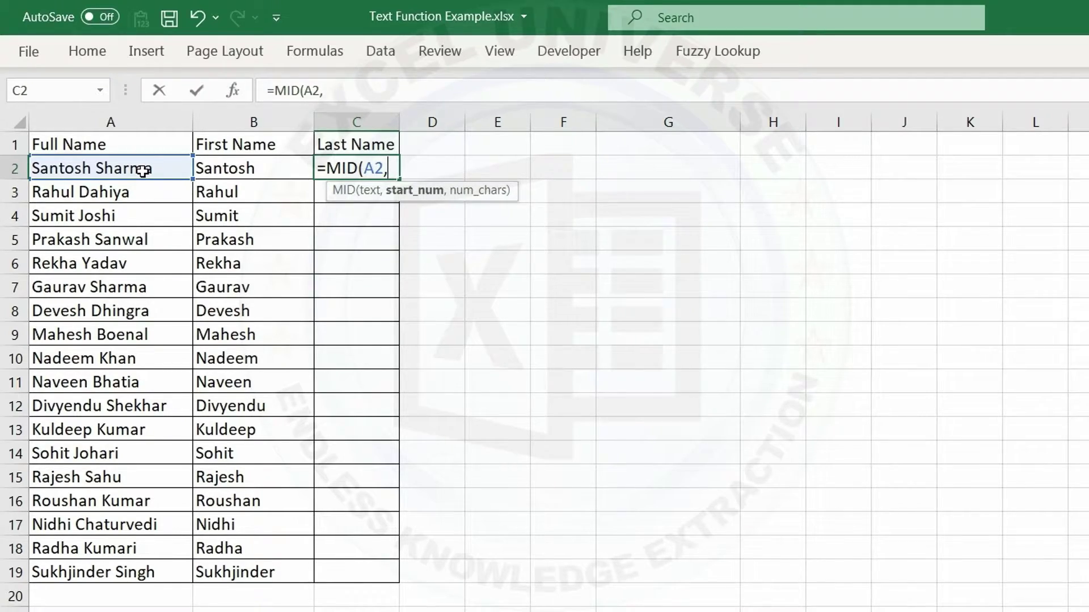
Give the MID formula FIND(" ",A2)+1 as its start number, so extraction begins after the space
text(find)
key(Tab)
text(" ")
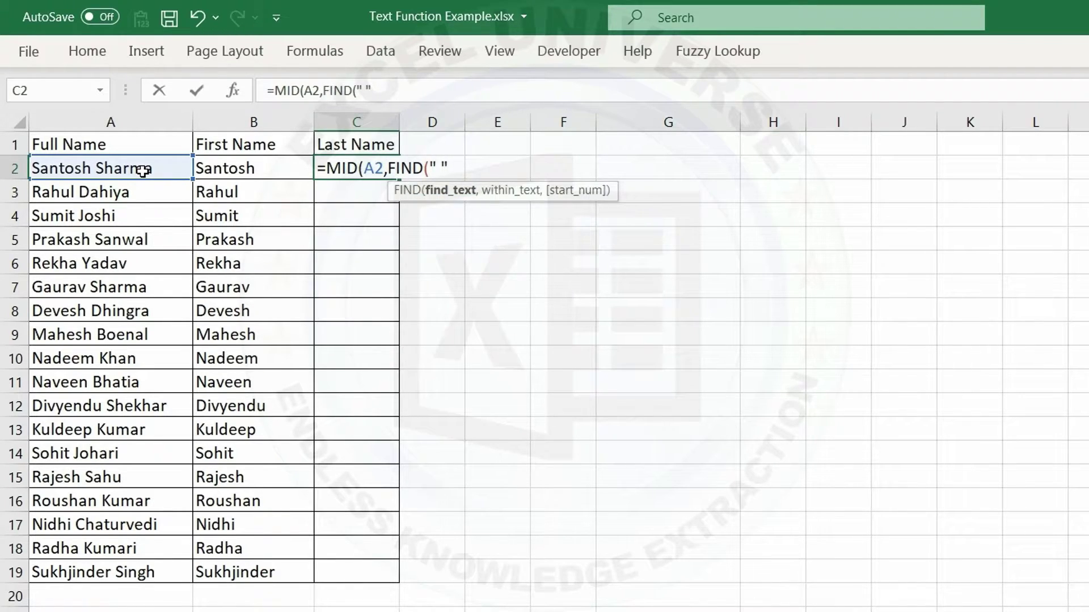
text(,)
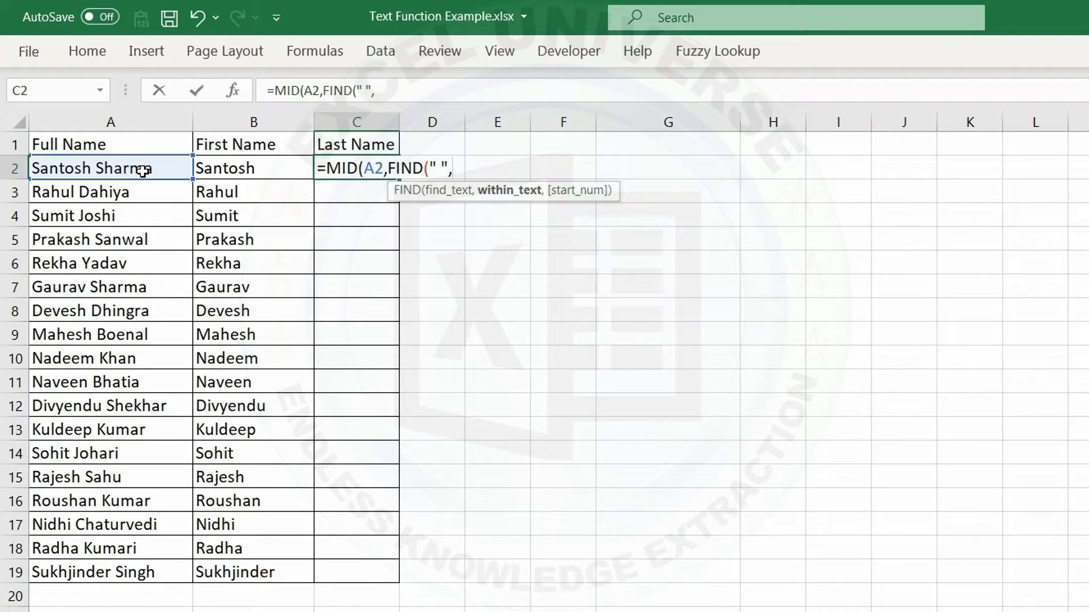
click(143, 170)
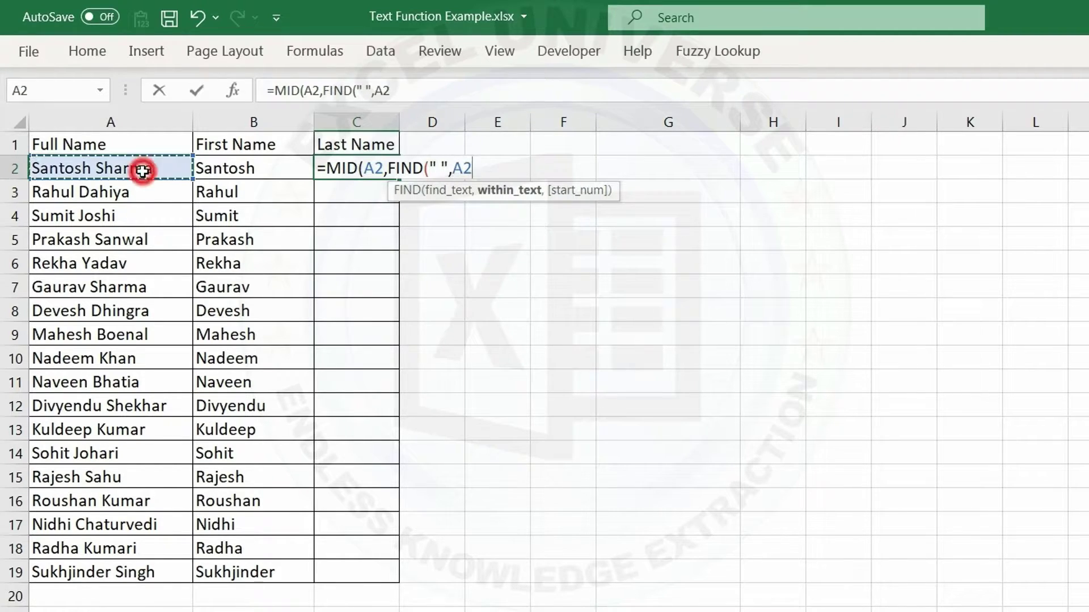
text())
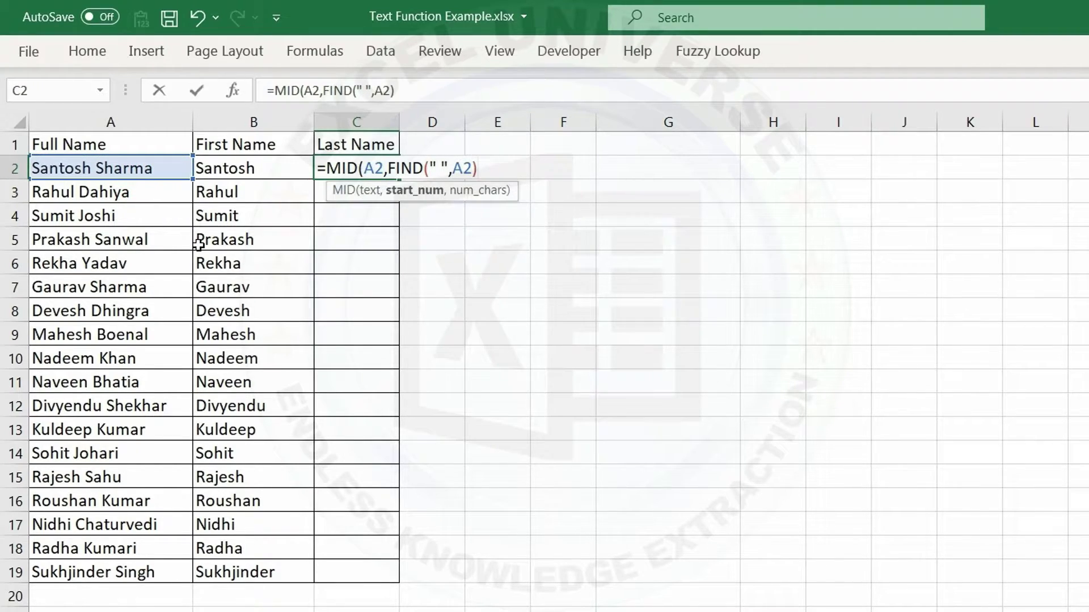
text(+1)
Set the number of characters to 100 and complete the MID formula in C2
text(,)
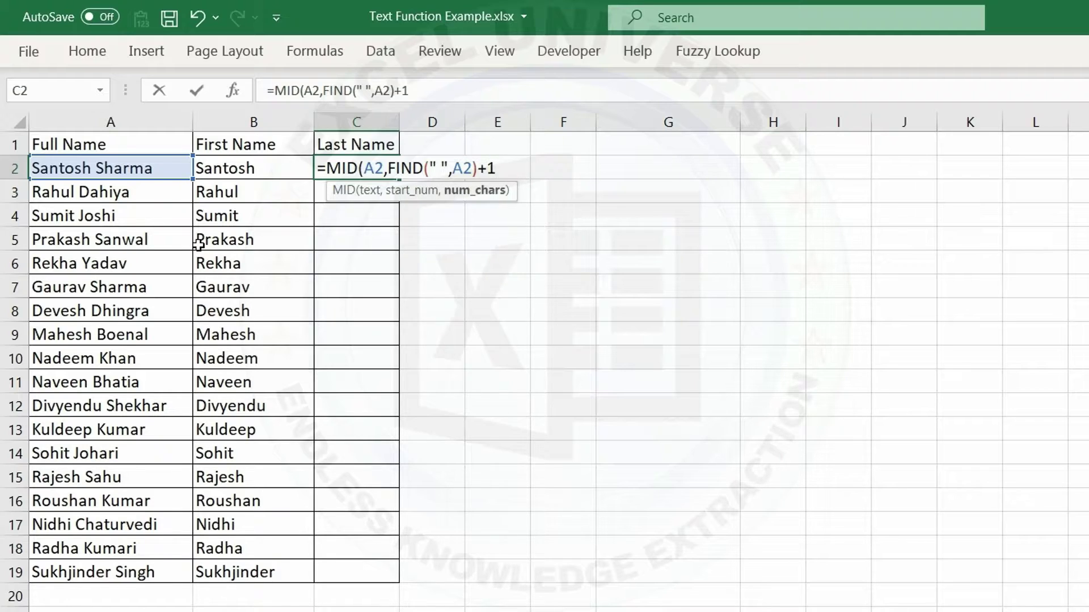
text(100)
text())
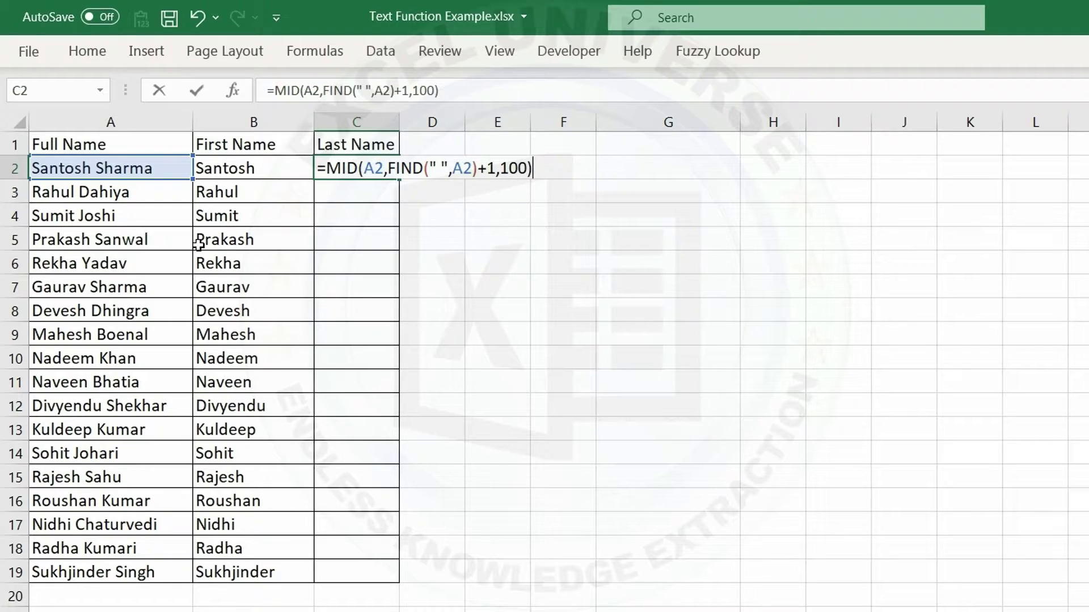
key(Return)
Fill the MID formula from C2 down the Last Name column to row 19
click(374, 168)
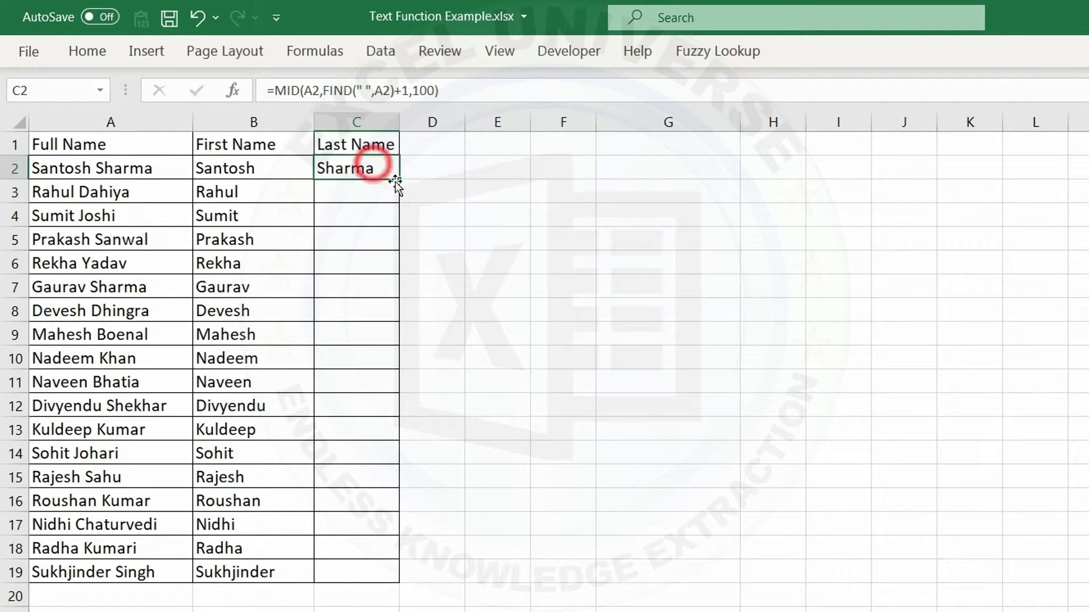
double_click(398, 180)
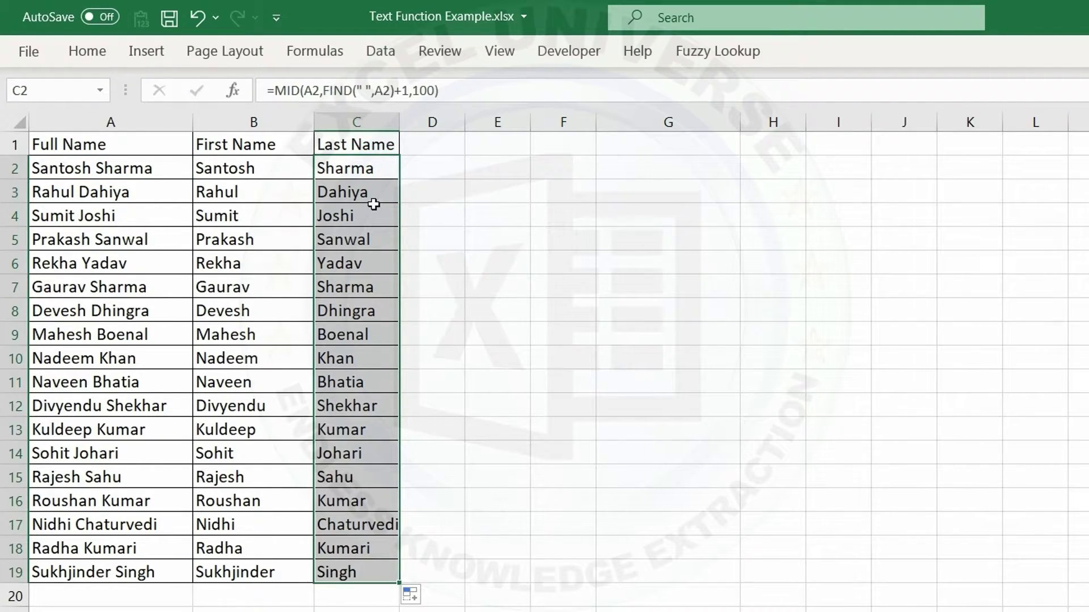
click(381, 168)
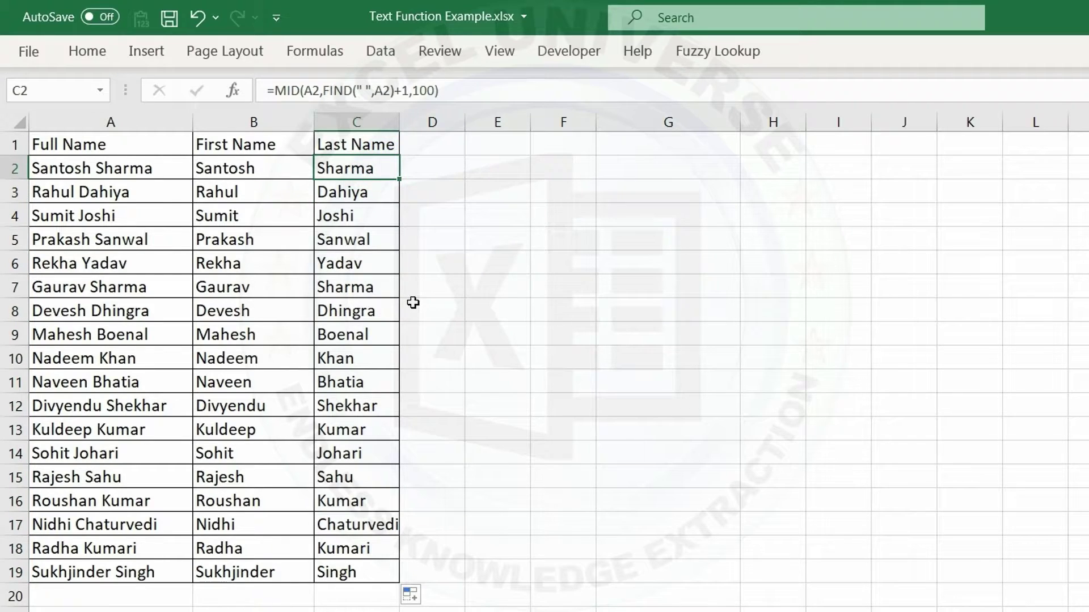
Copy the Last Name header from C1 into D1
click(395, 145)
key(ctrl+c)
click(422, 145)
key(ctrl+v)
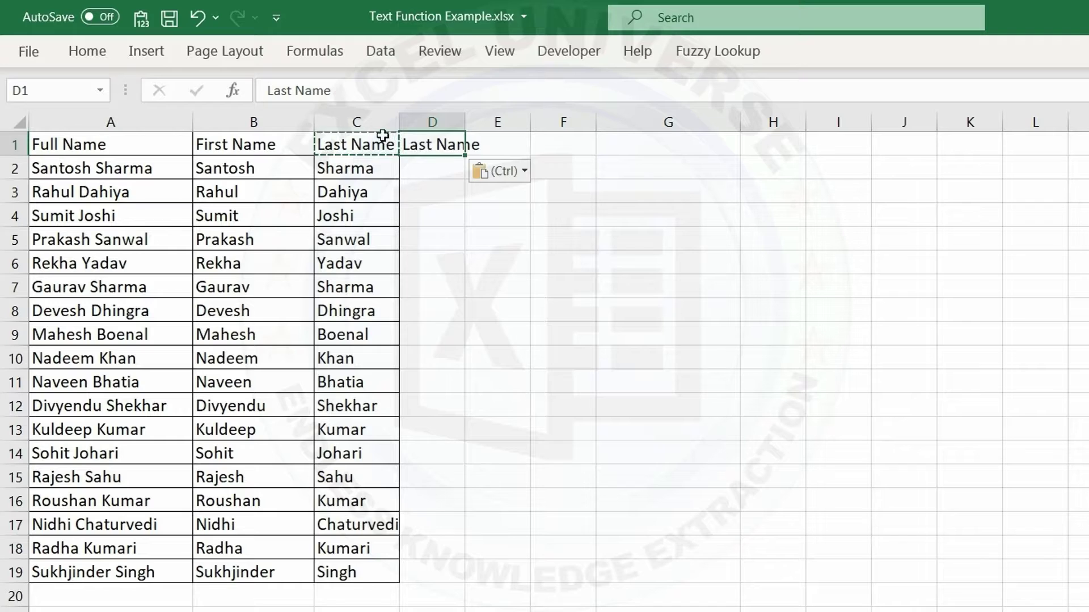
Copy the formatting of column C onto column D with Format Painter
click(374, 121)
click(105, 52)
click(84, 137)
click(435, 123)
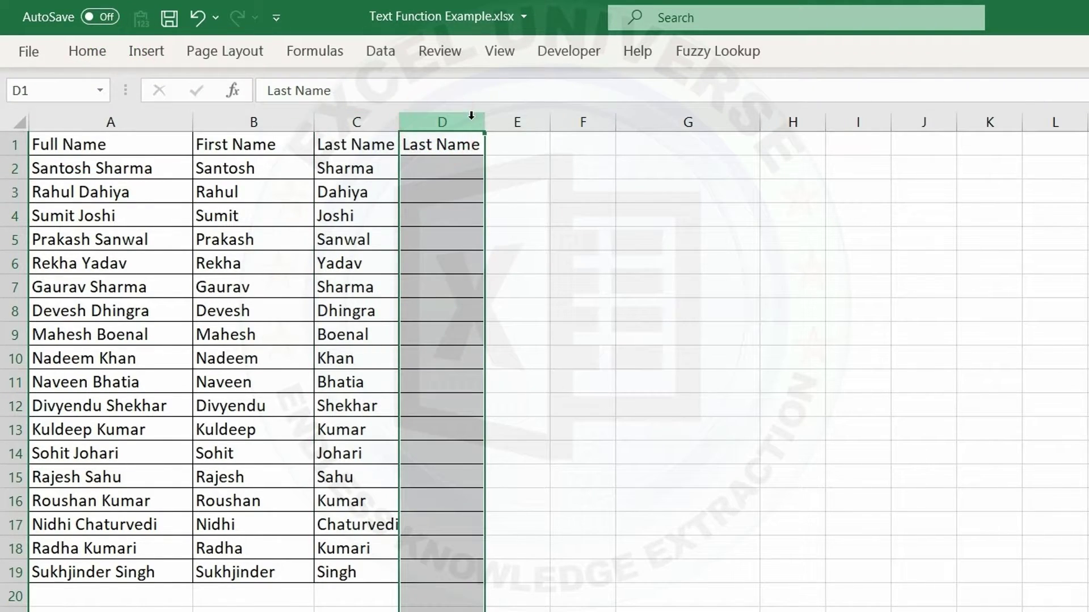
click(454, 165)
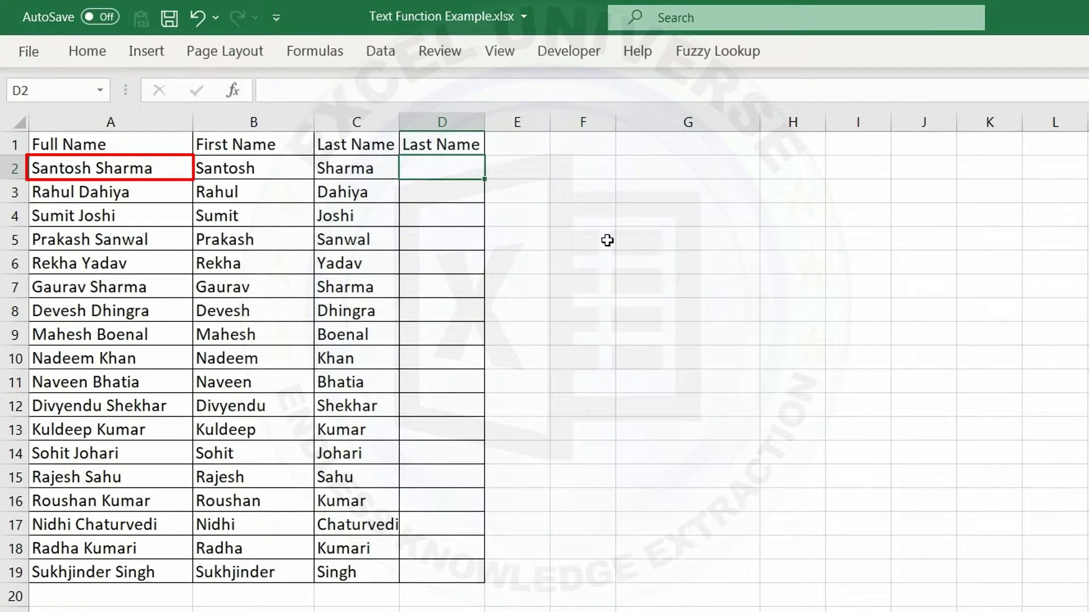
Enter =FIND(CHAR(32),A2) in helper cell E2 to locate the space in the full name
click(522, 170)
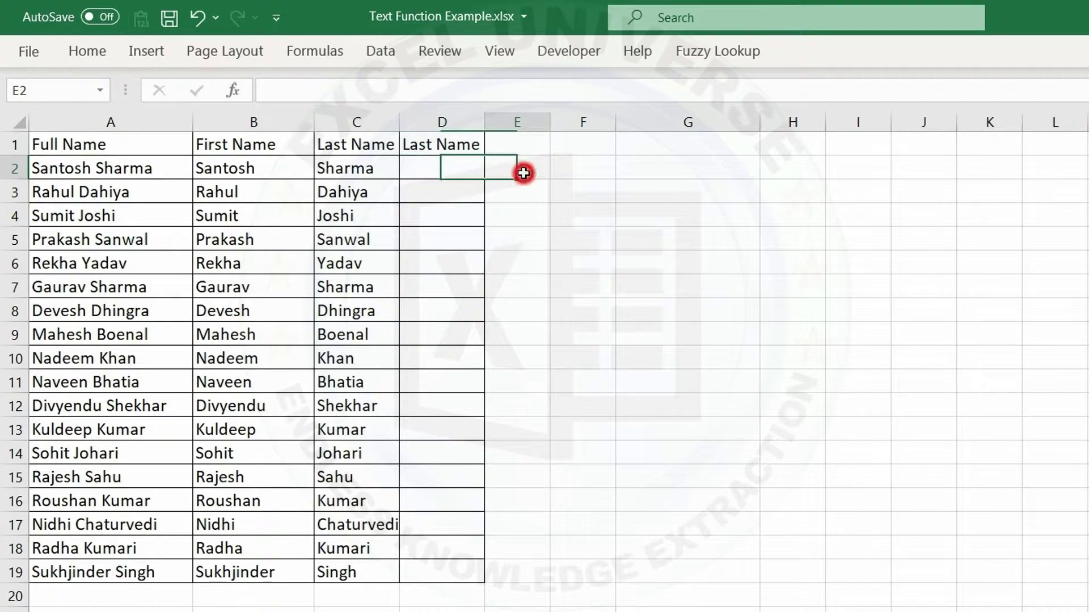
text(=find)
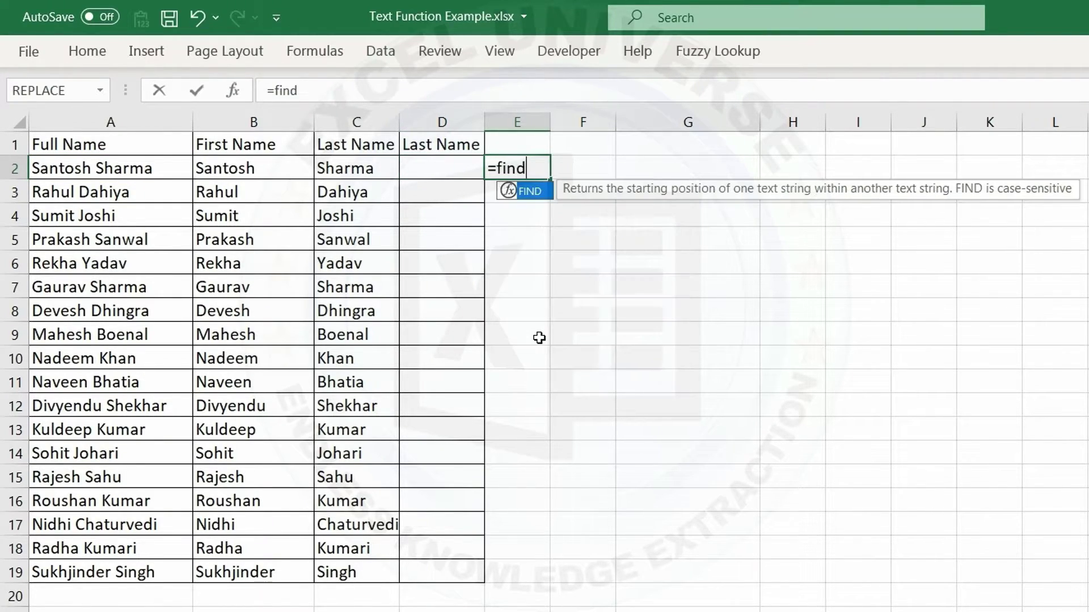
key(Tab)
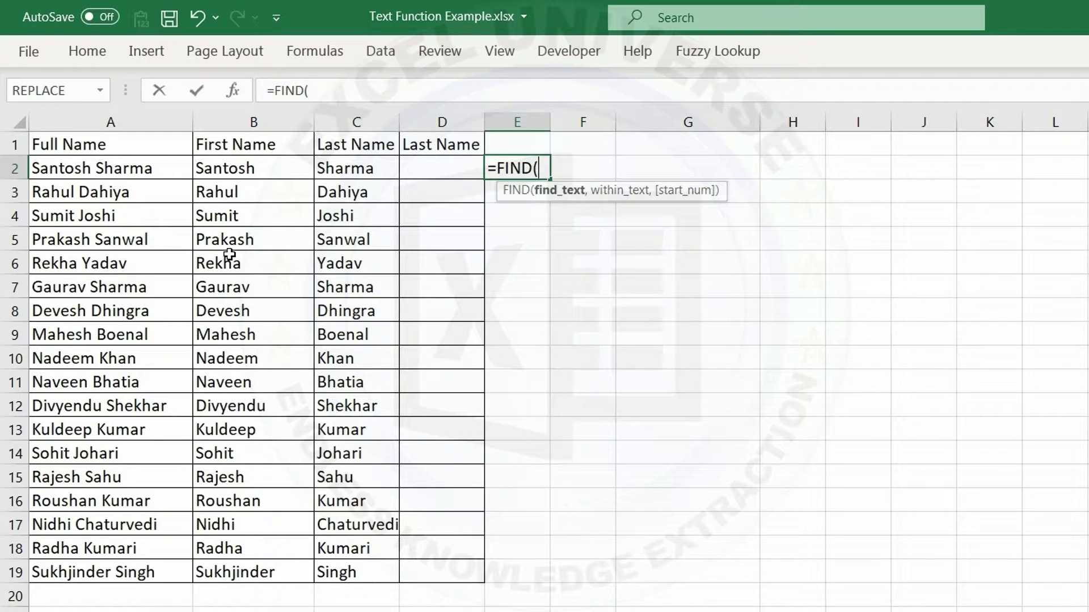
text(char)
key(Tab)
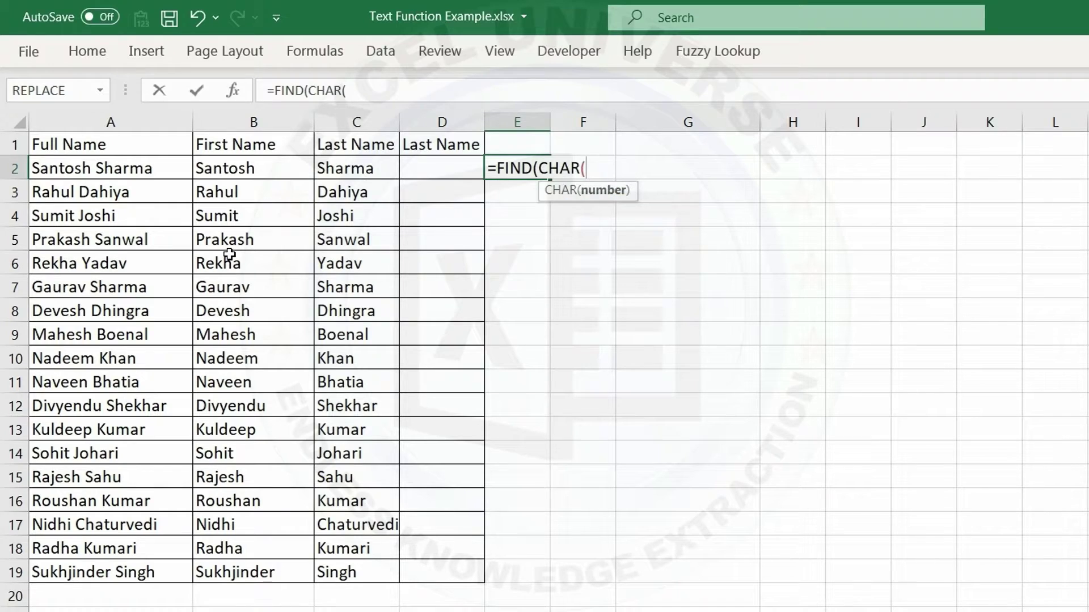
text(32))
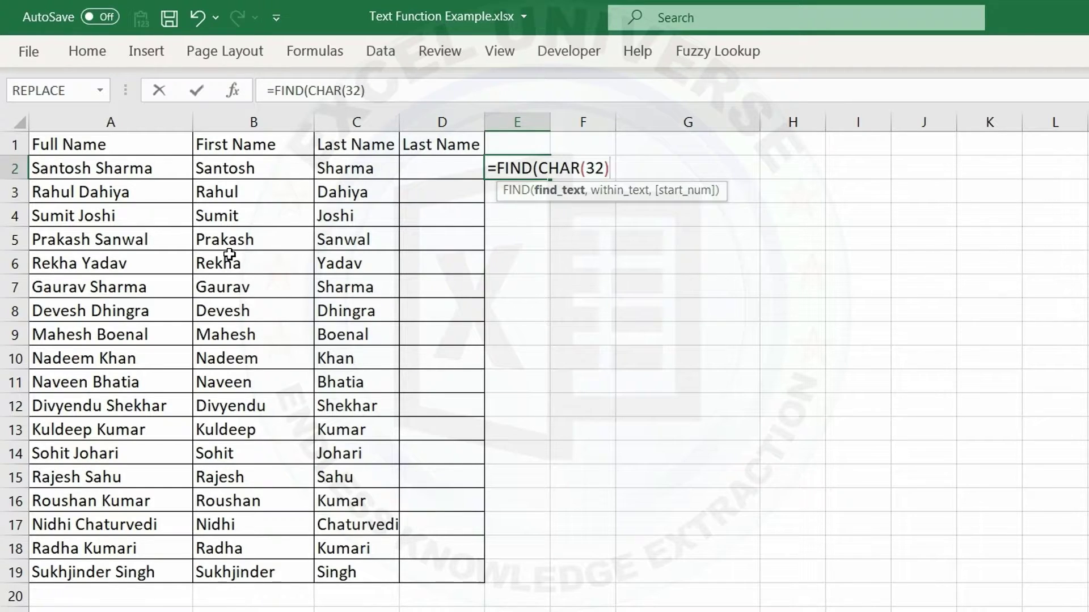
text(,)
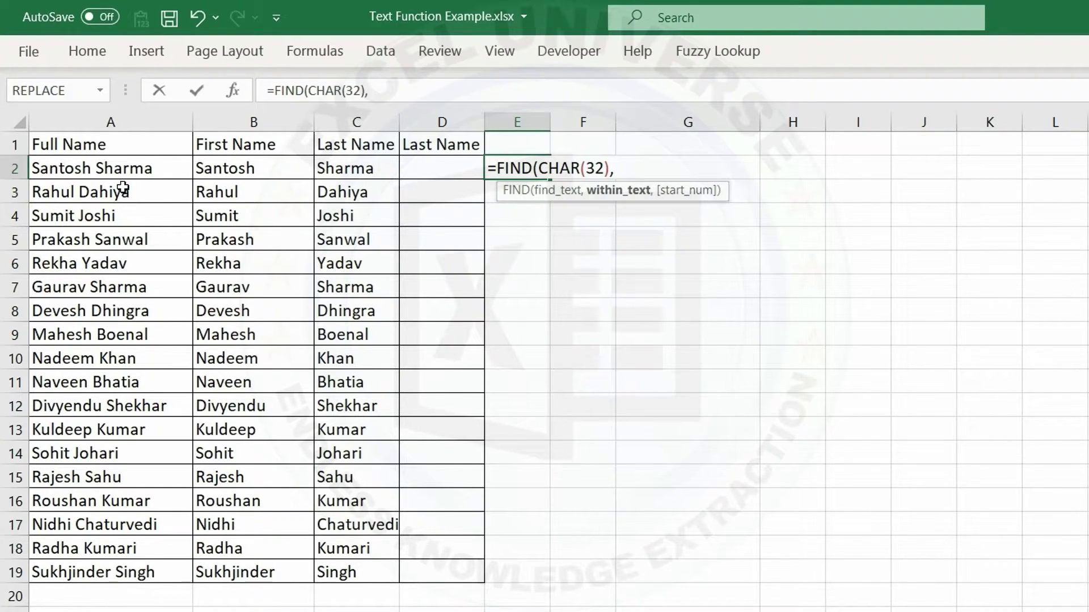
click(126, 169)
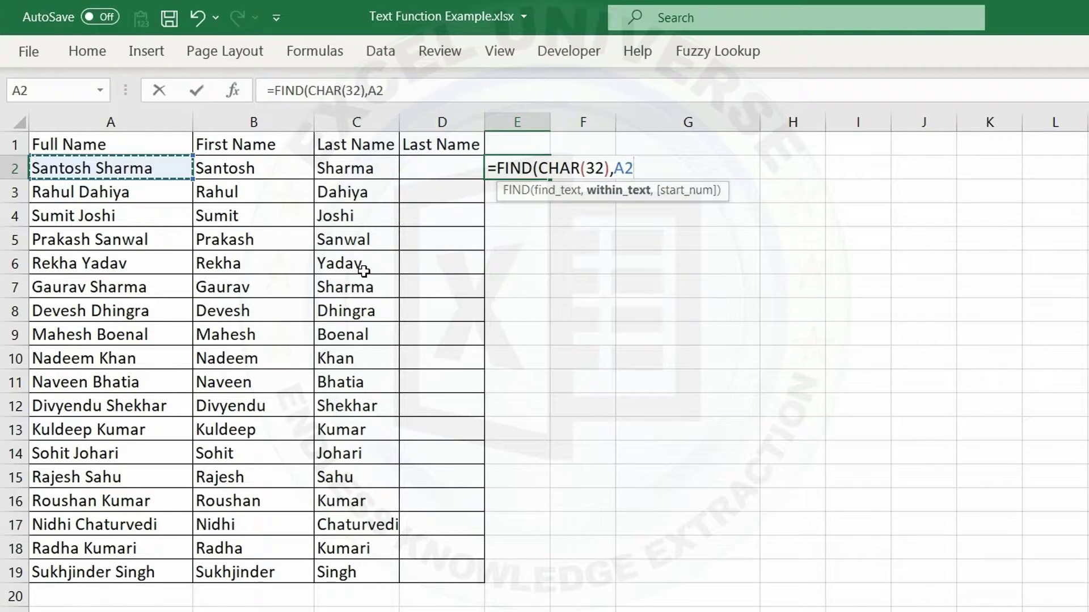
key(Return)
click(528, 173)
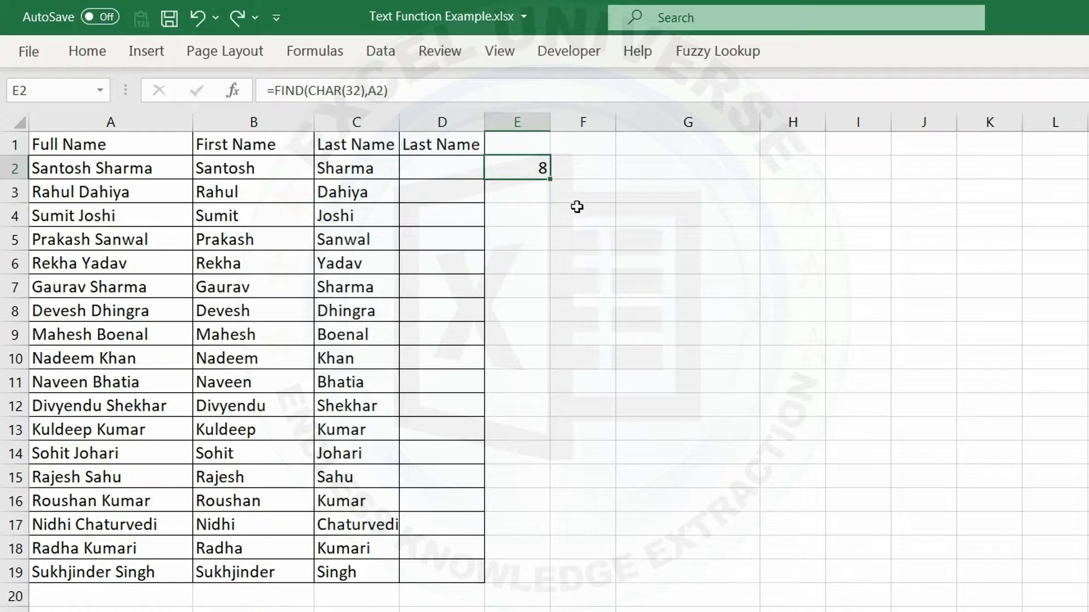
Enter =LEN(A2) in helper cell F2 to count the characters in the full name
click(588, 173)
text(=len)
key(Tab)
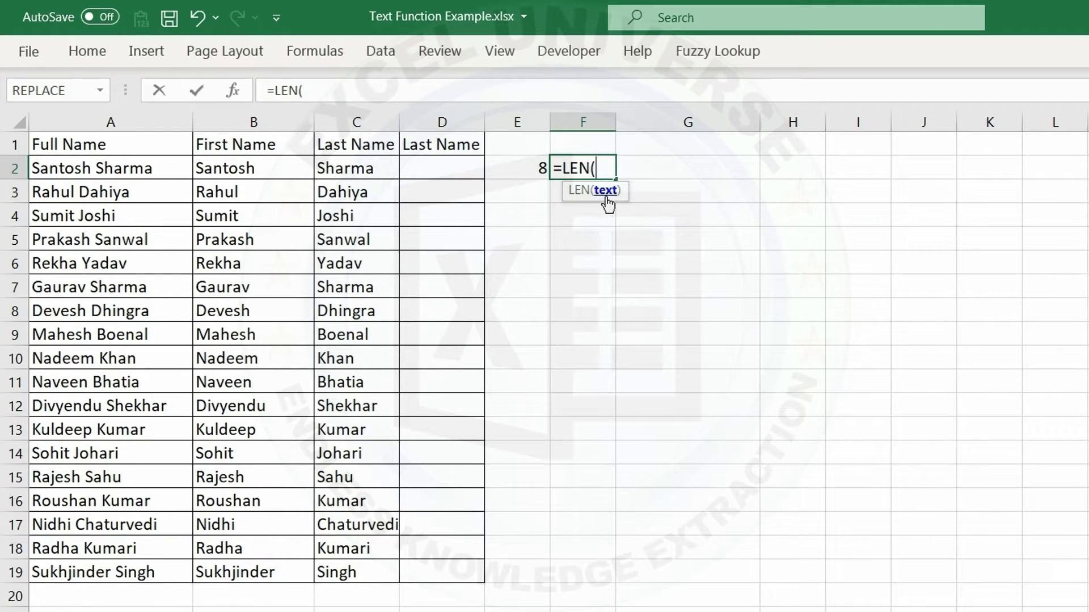
click(138, 176)
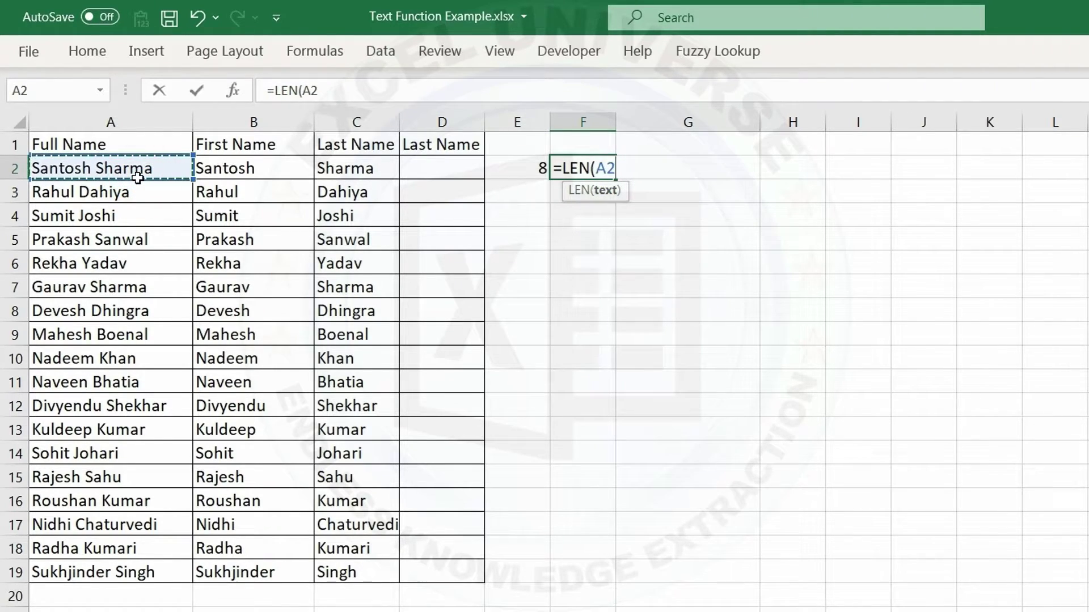
text())
key(Return)
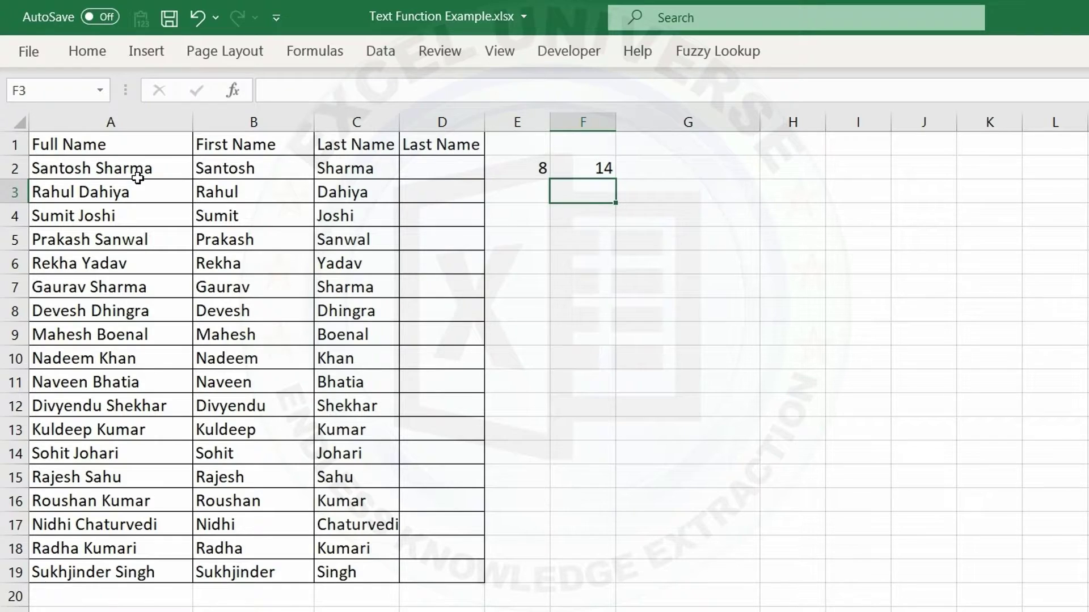
click(590, 171)
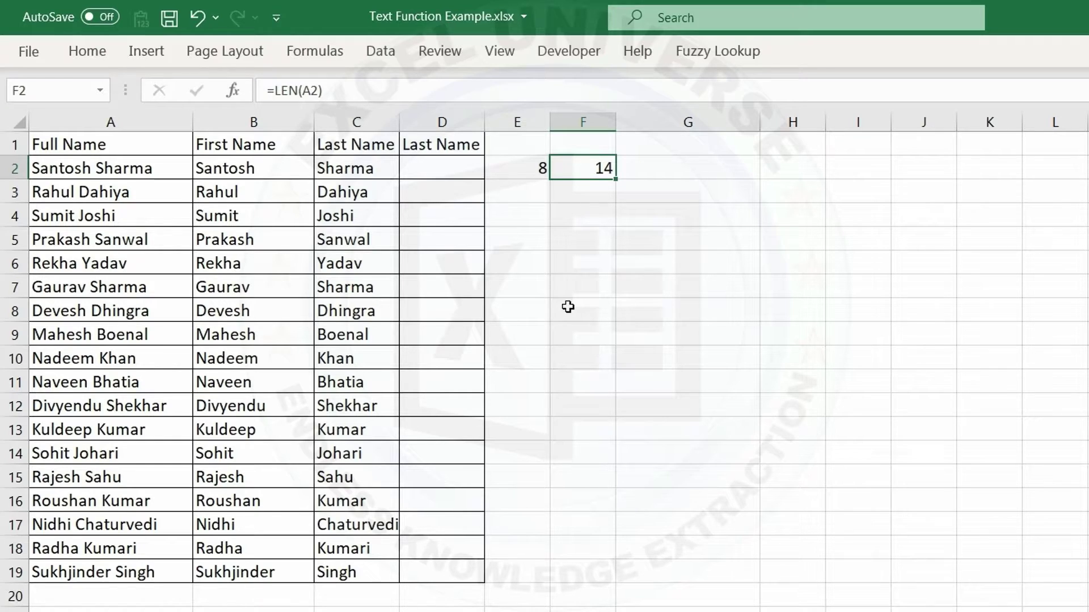
Copy the expression FIND(CHAR(32),A2) from the formula in E2, leaving out its equals sign
double_click(524, 169)
drag(498, 168, 640, 168)
right_click(599, 170)
click(650, 215)
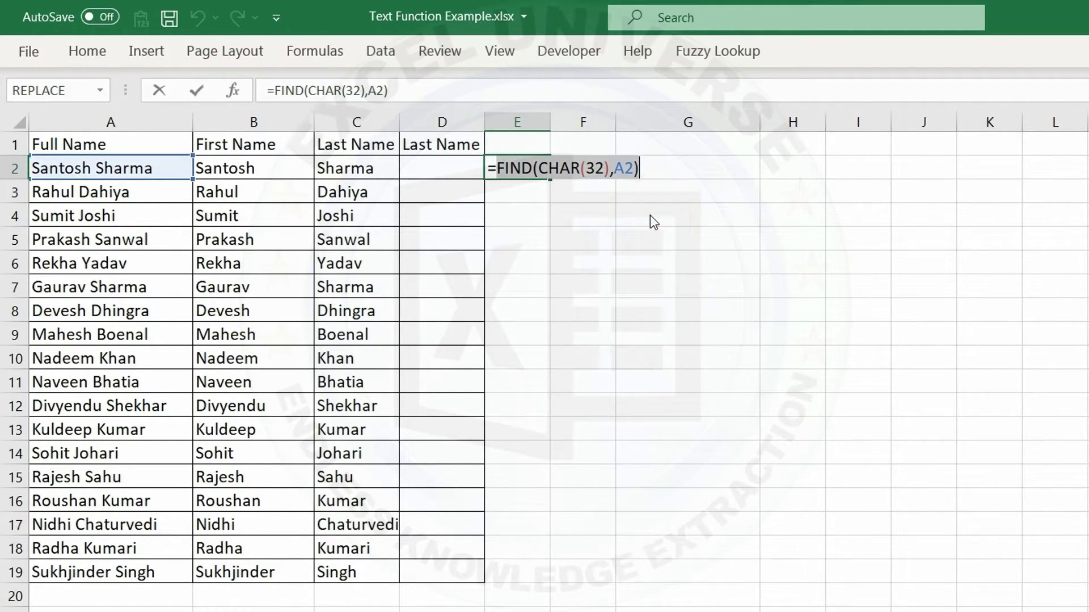
key(Escape)
Subtract the copied FIND(CHAR(32),A2) expression from LEN(A2) in the F2 formula
double_click(589, 167)
click(624, 168)
text(-)
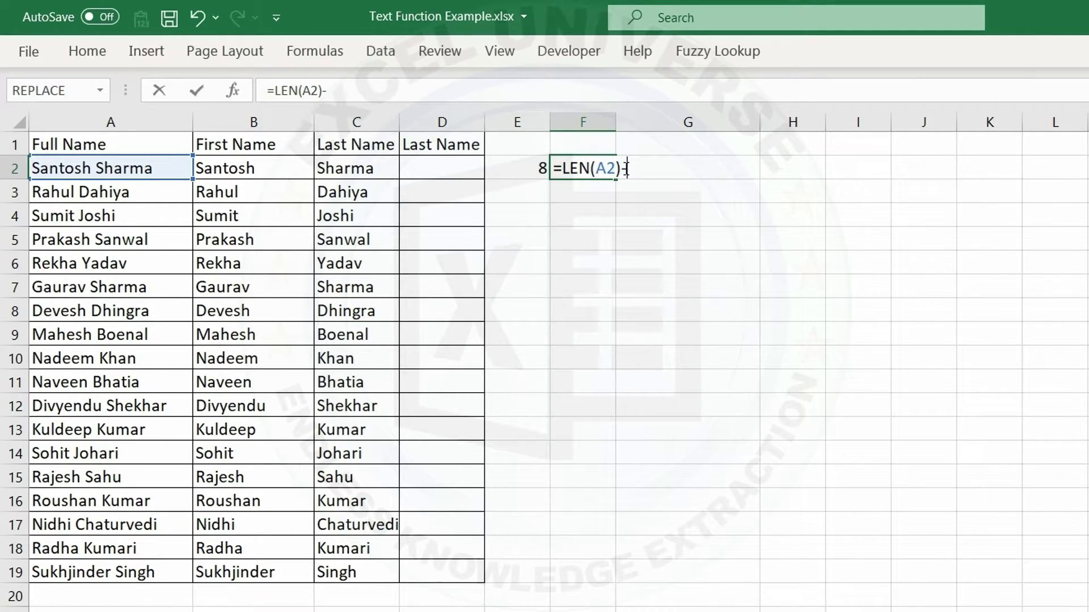
right_click(637, 164)
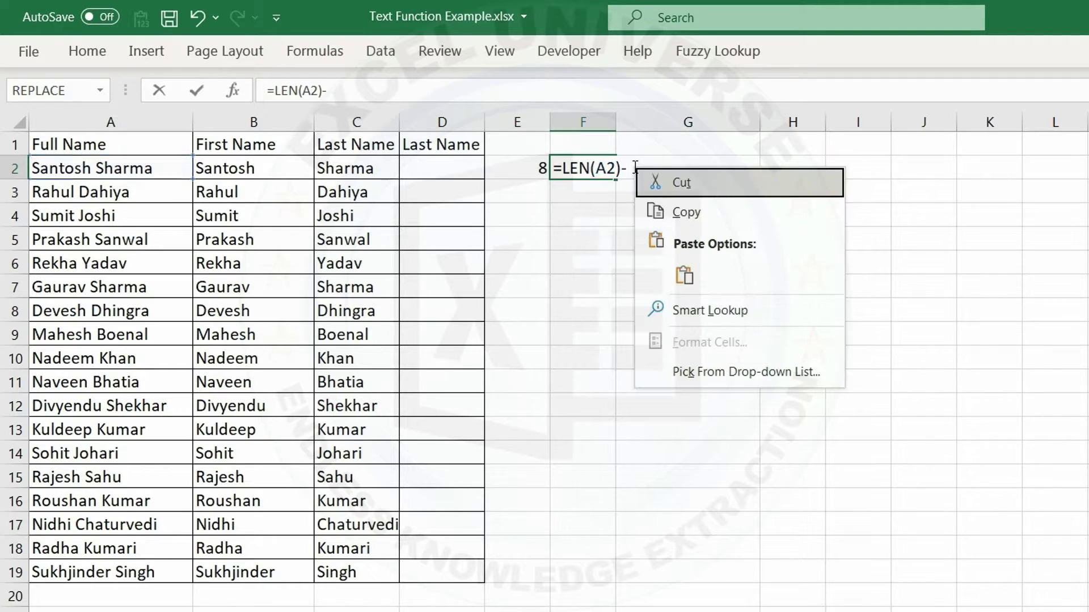
click(675, 278)
key(Return)
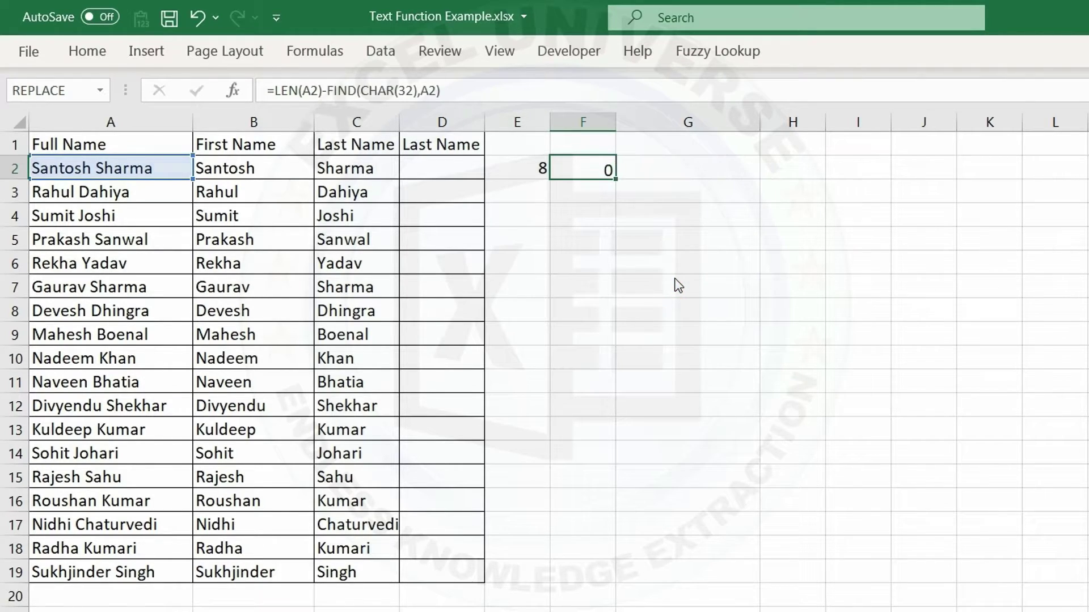
Delete helper column E, which holds the standalone FIND formula
click(534, 127)
right_click(534, 133)
click(675, 318)
drag(544, 260, 529, 162)
click(529, 161)
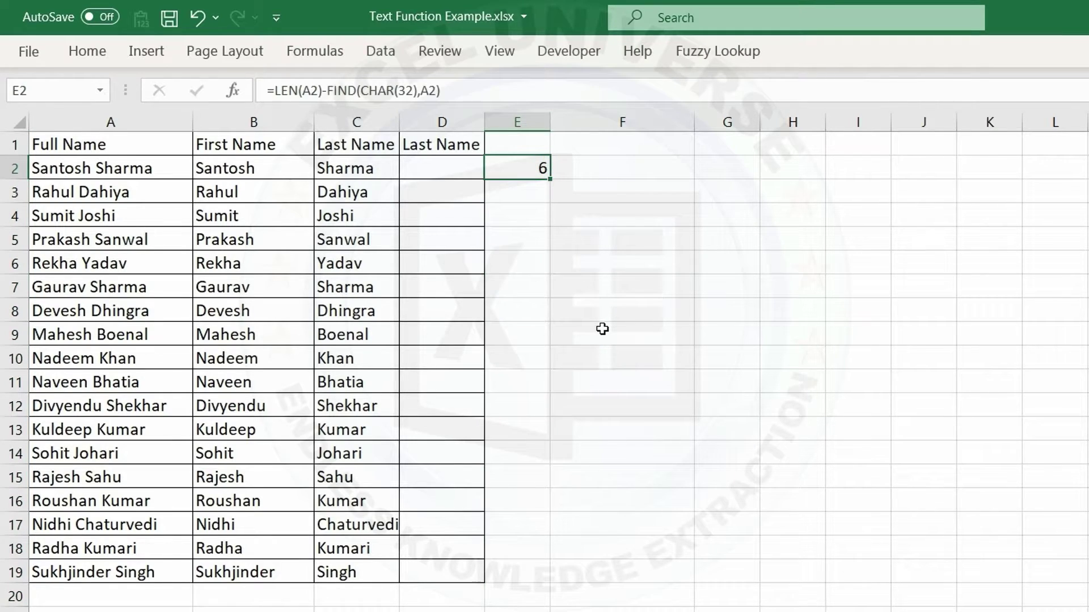
Enter =RIGHT(A2,E2) in D2 to extract the last name using the helper character count
click(441, 164)
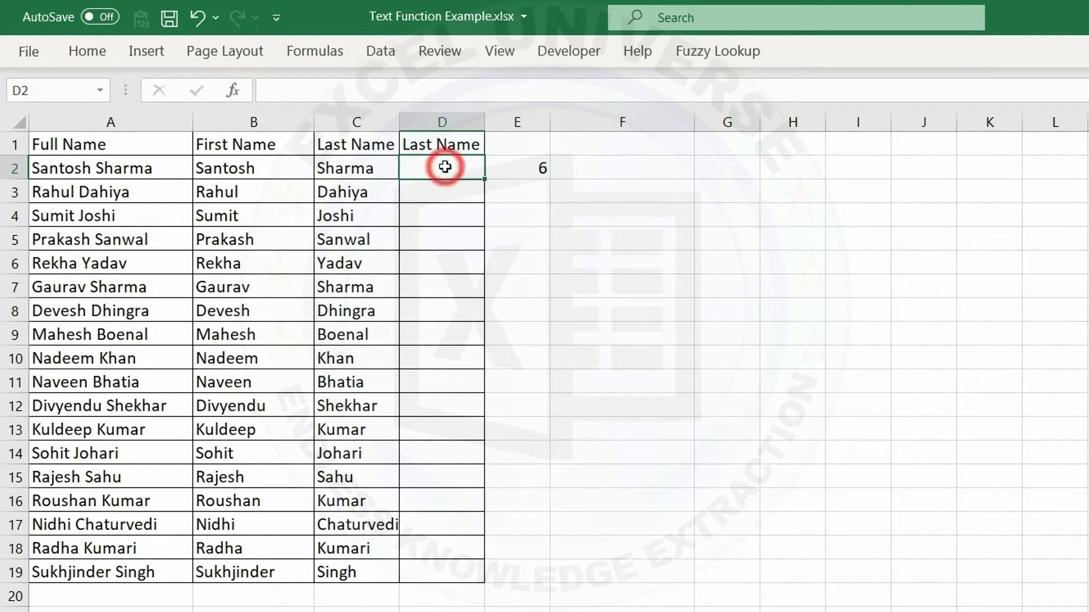
text(=righ)
key(Tab)
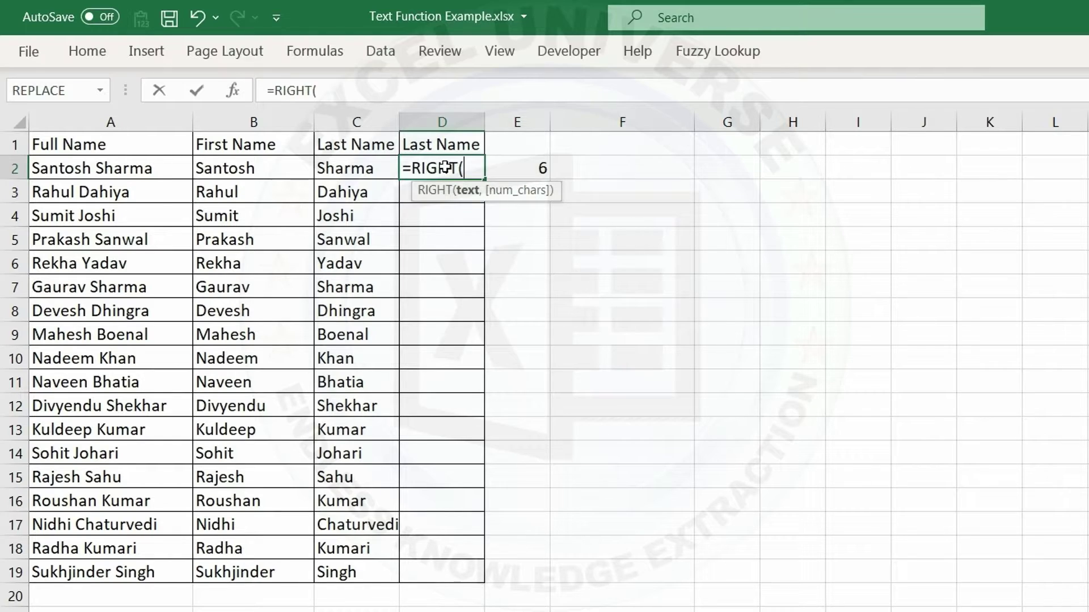
click(115, 170)
text(,)
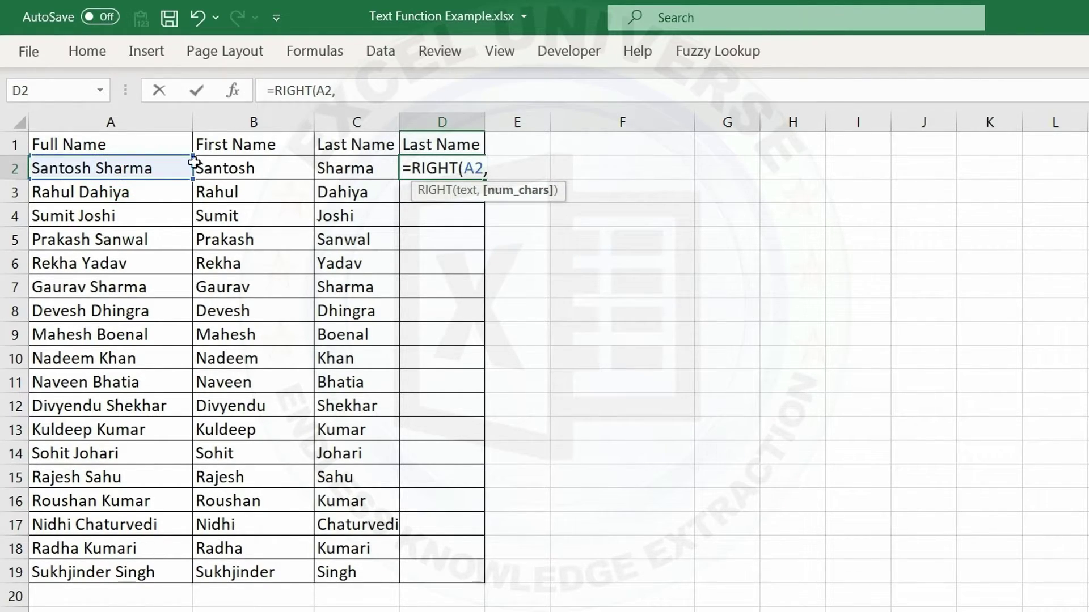
click(590, 162)
key(Left)
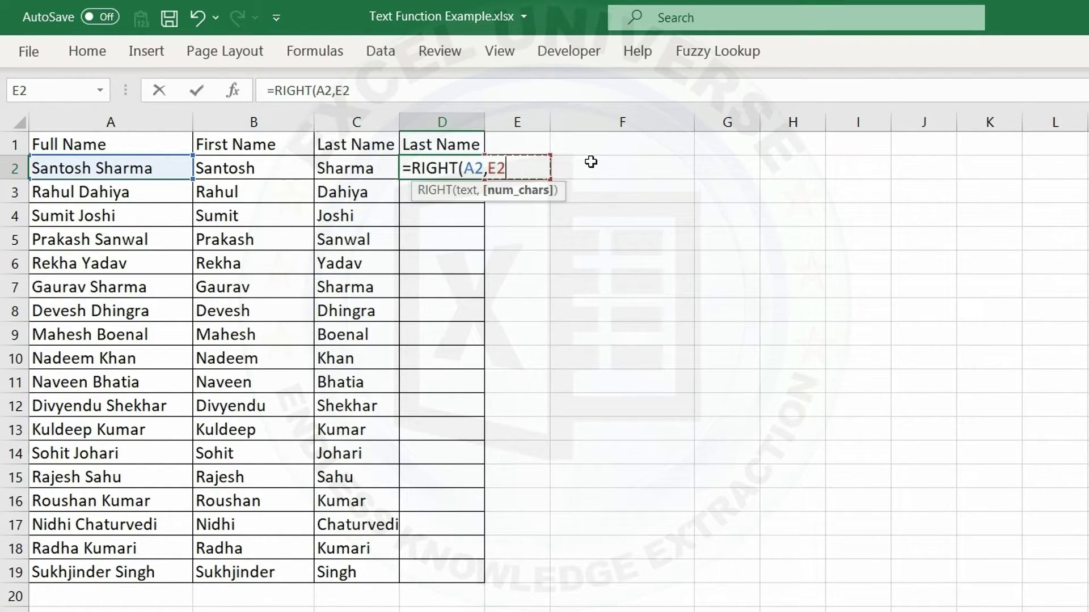
text())
key(Return)
Fill the formulas in D2:E2 down to row 19
drag(466, 167, 523, 169)
double_click(550, 181)
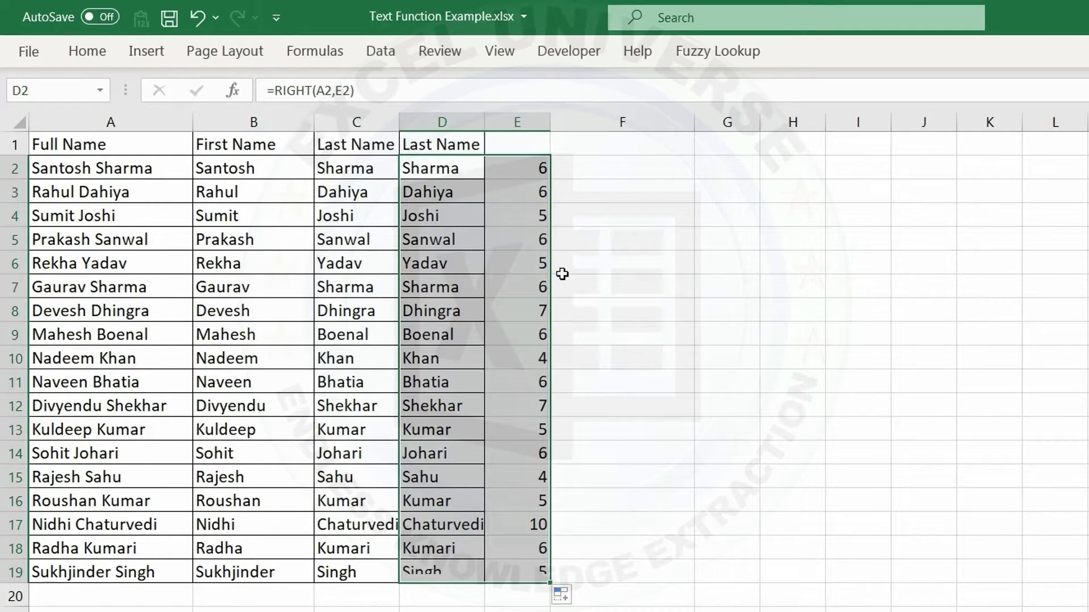
click(518, 239)
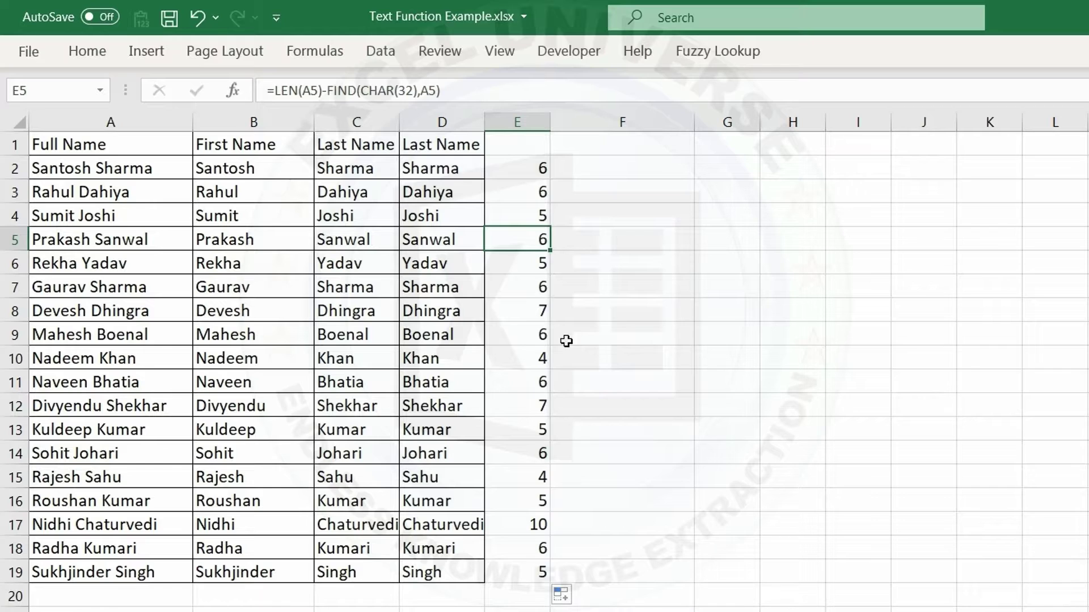
Copy the expression LEN(A2)-FIND(CHAR(32),A2) from the E2 formula without its equals sign
double_click(526, 170)
drag(497, 168, 731, 167)
right_click(610, 165)
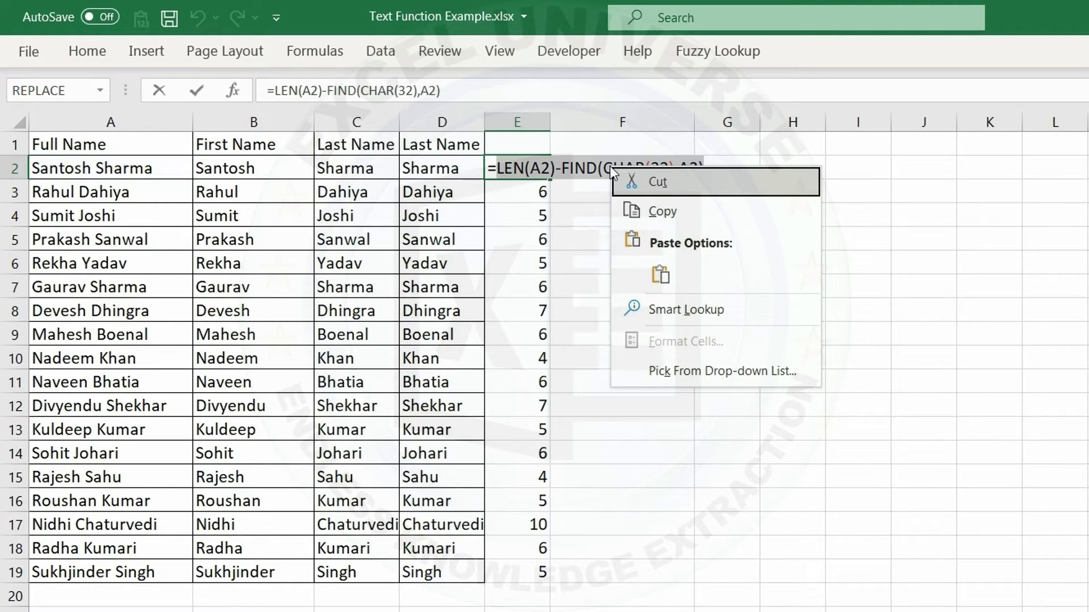
click(640, 213)
key(Escape)
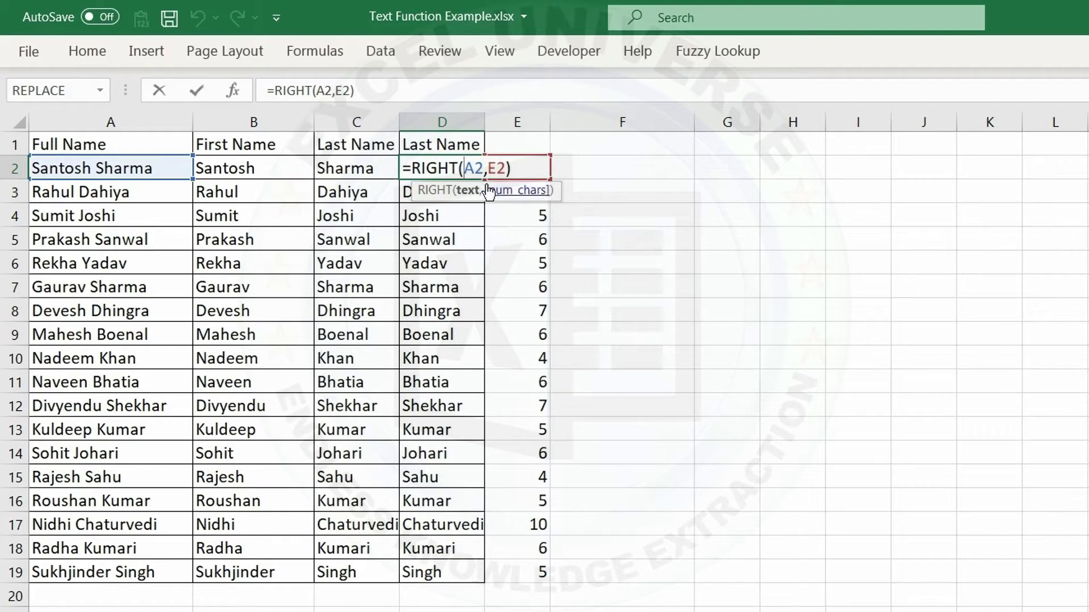
Replace the E2 reference in the D2 RIGHT formula with the copied LEN(A2)-FIND(CHAR(32),A2) expression
double_click(493, 168)
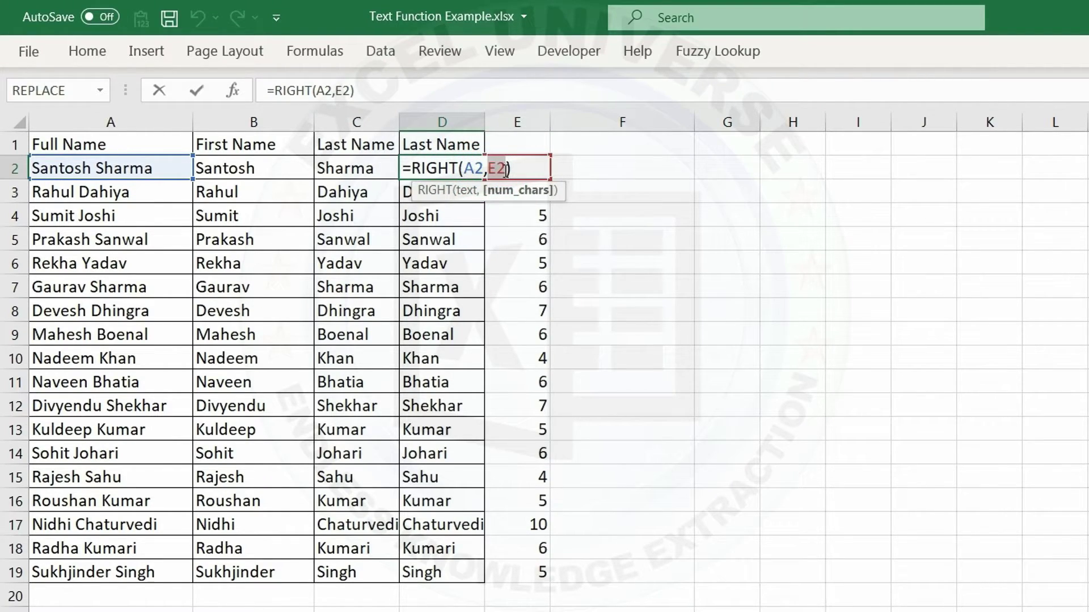
key(ctrl+x)
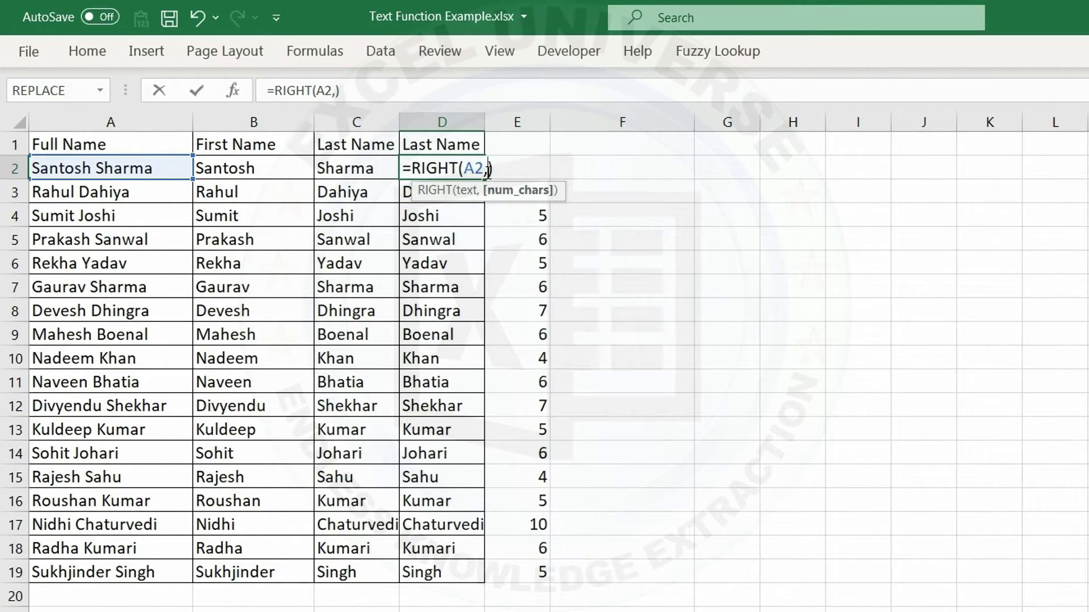
right_click(489, 170)
click(545, 274)
key(Return)
Delete helper column E with the character counts
click(532, 120)
right_click(532, 120)
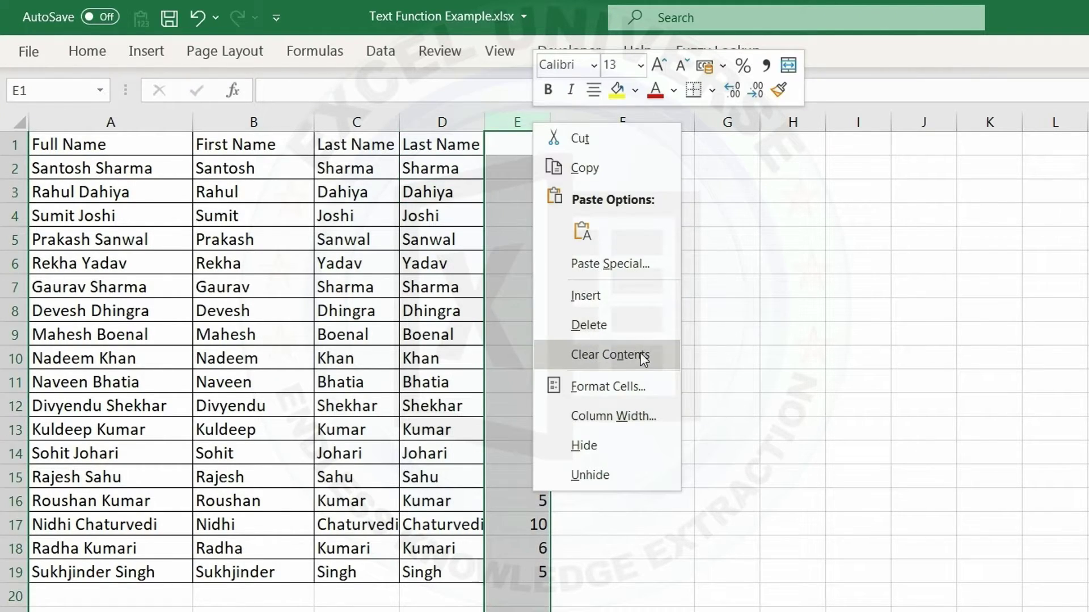
click(630, 324)
Fill the combined RIGHT formula from D2 down the second Last Name column to row 19
click(456, 180)
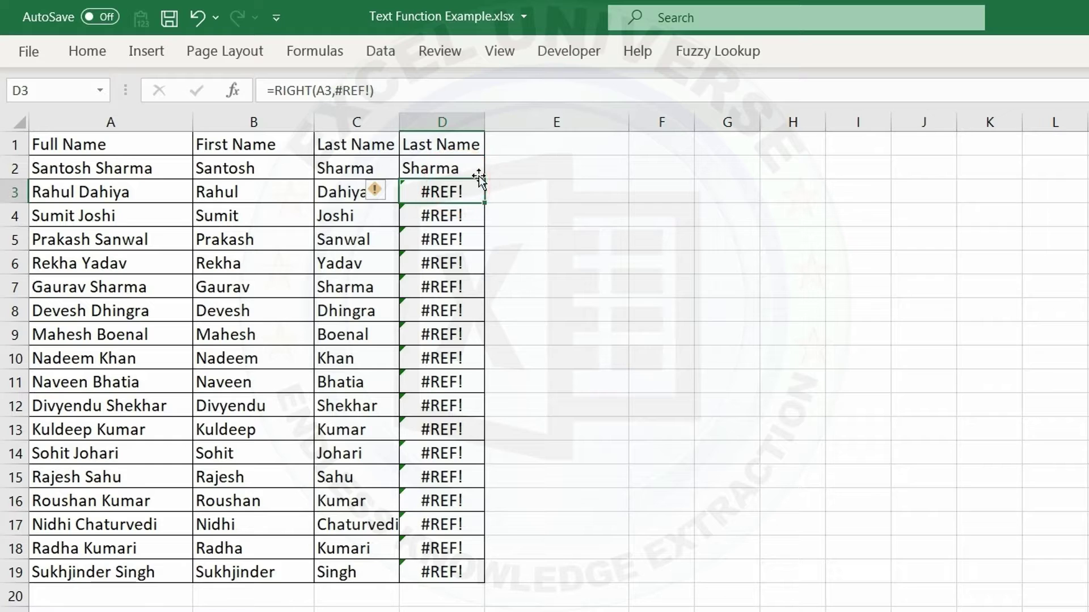
click(475, 171)
double_click(484, 179)
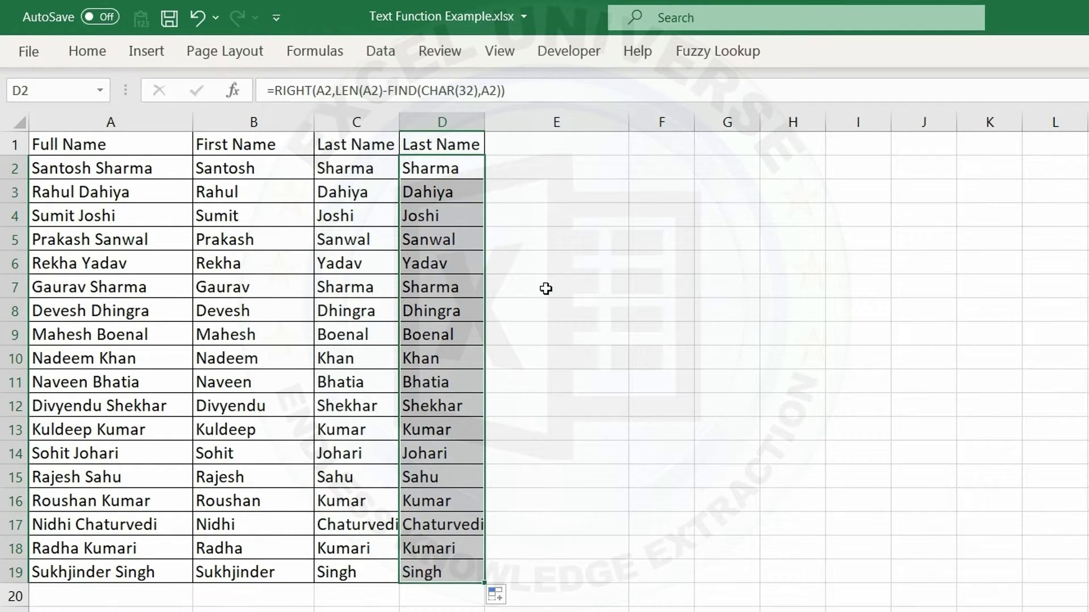
Autofit the width of column D to its last names
click(441, 168)
click(479, 122)
double_click(479, 121)
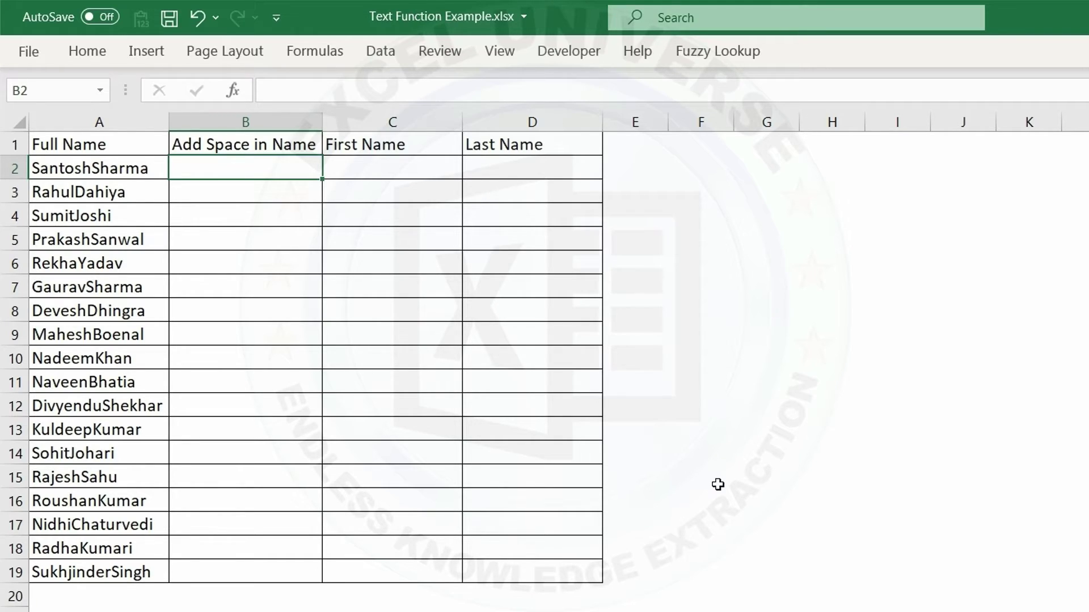
Start a formula in E2 with INDIRECT("65:90")
click(621, 169)
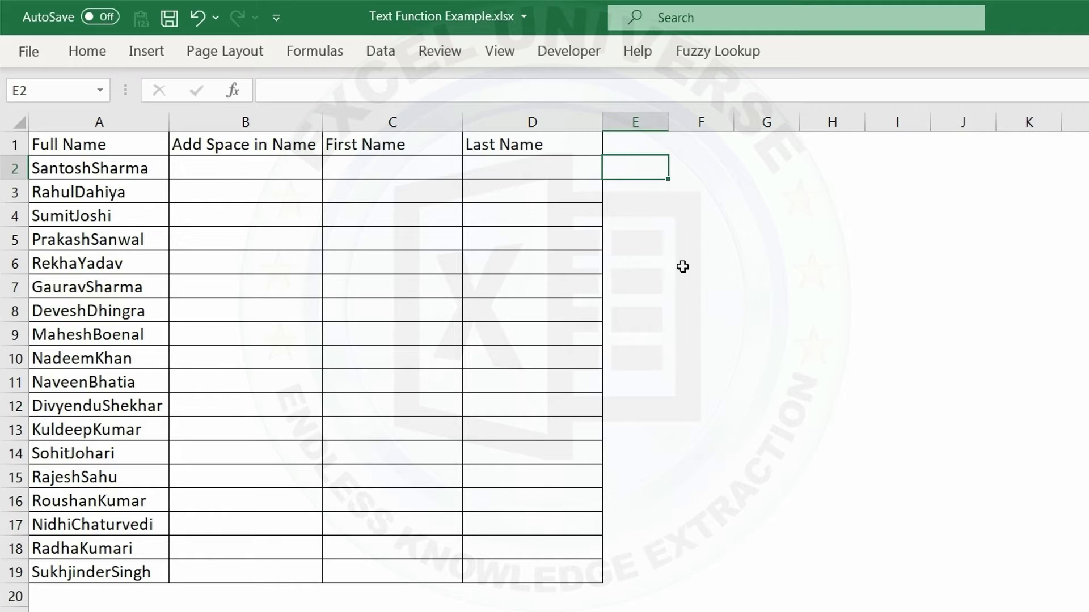
text(=indi)
key(Tab)
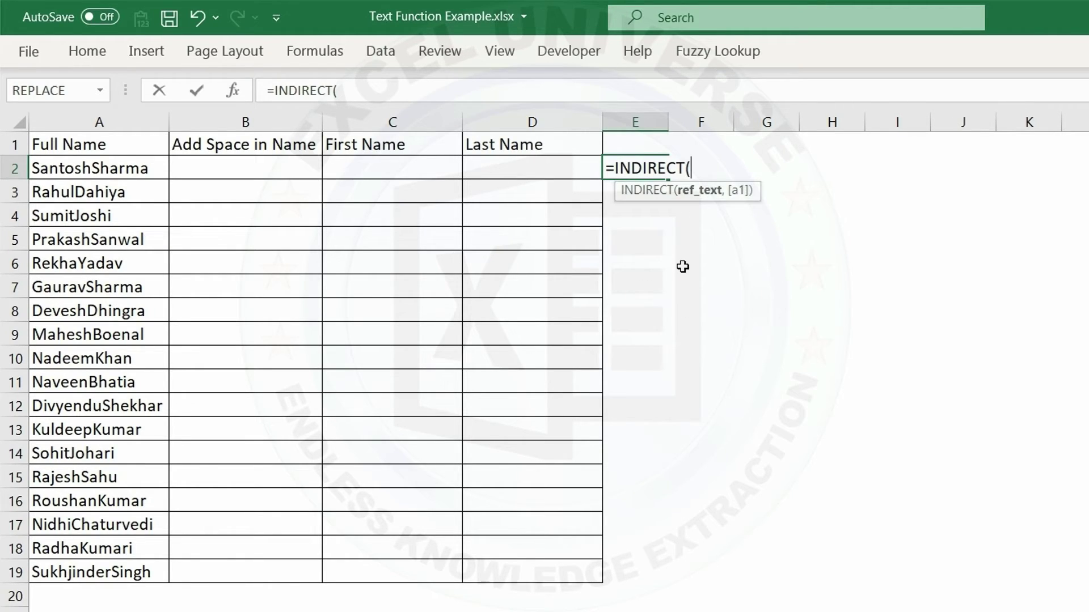
text("6 5:90")
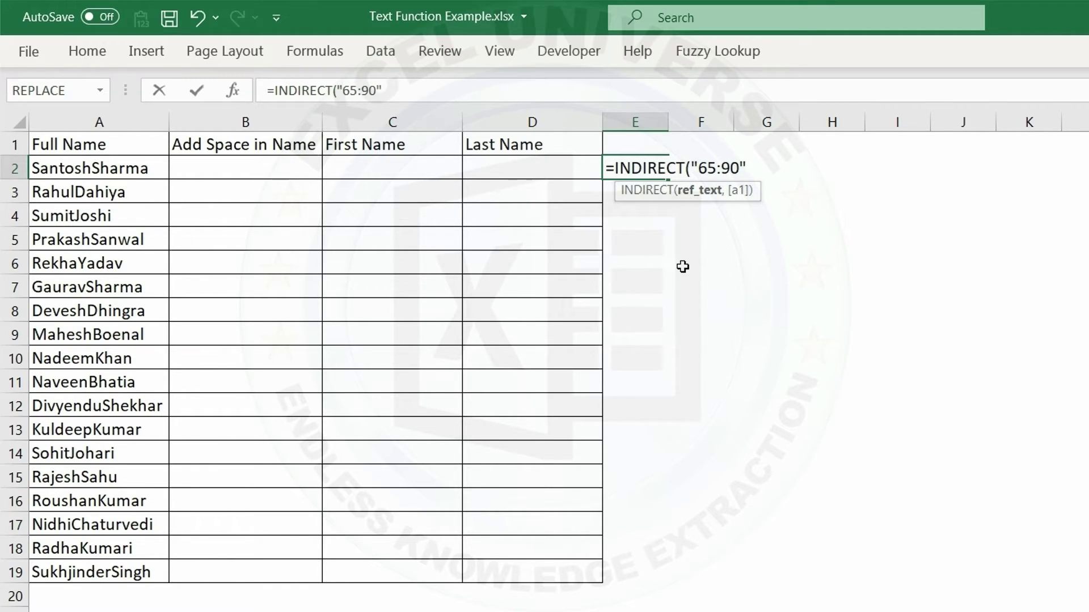
text())
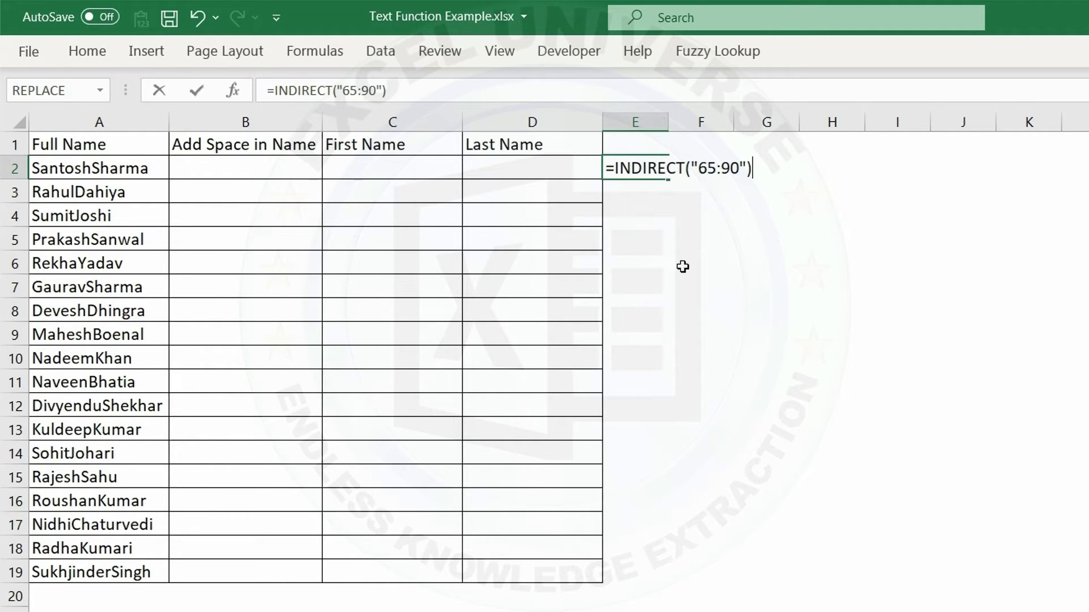
Wrap the INDIRECT expression in E2 with ROW to make =ROW(INDIRECT("65:90")) and enter it
click(608, 166)
text(row)
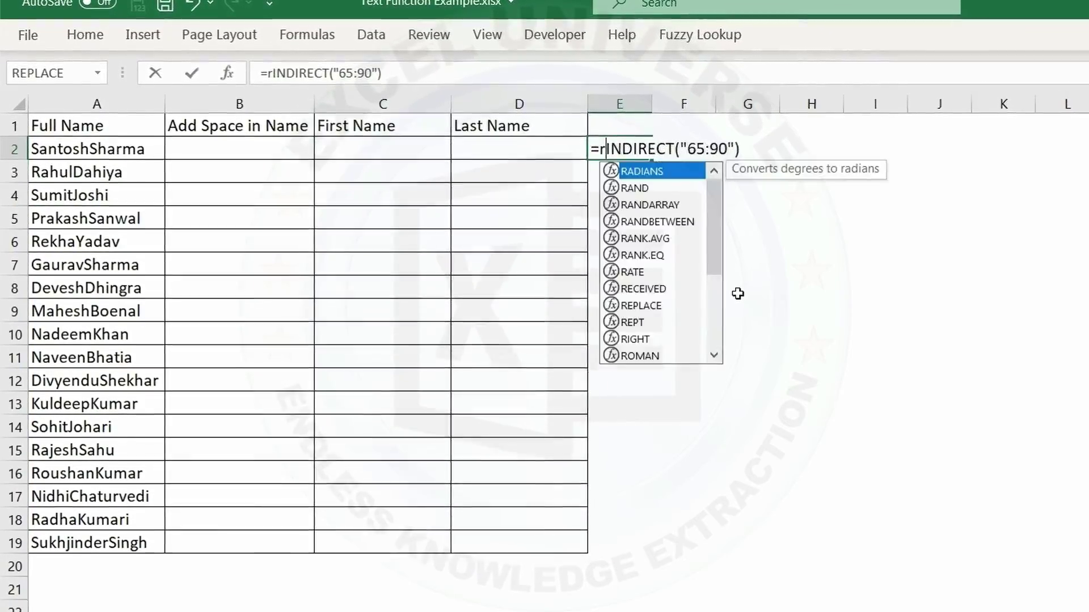
key(Tab)
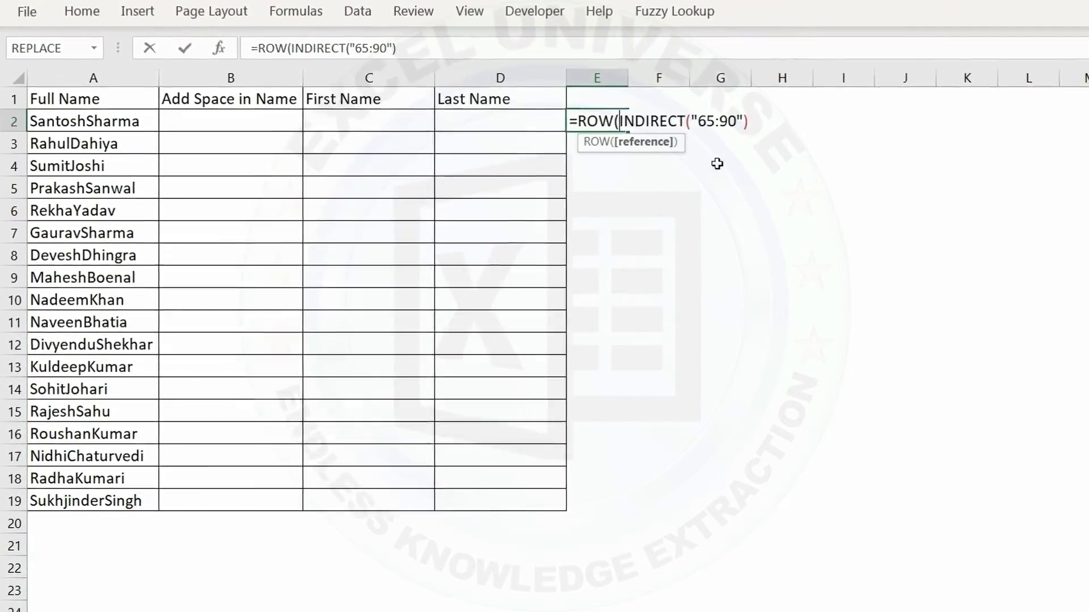
click(745, 115)
text())
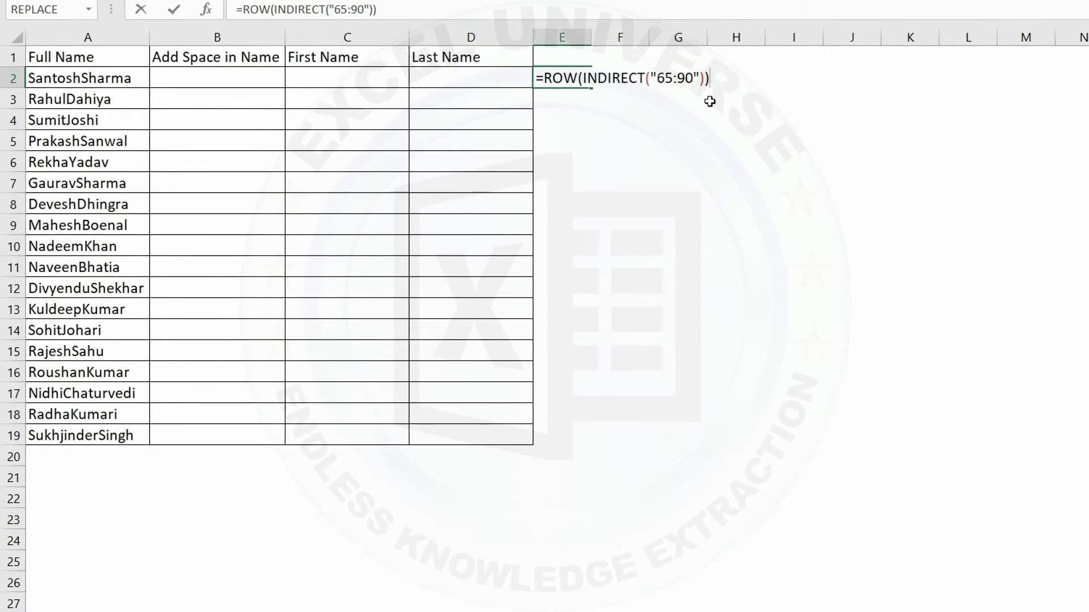
key(Return)
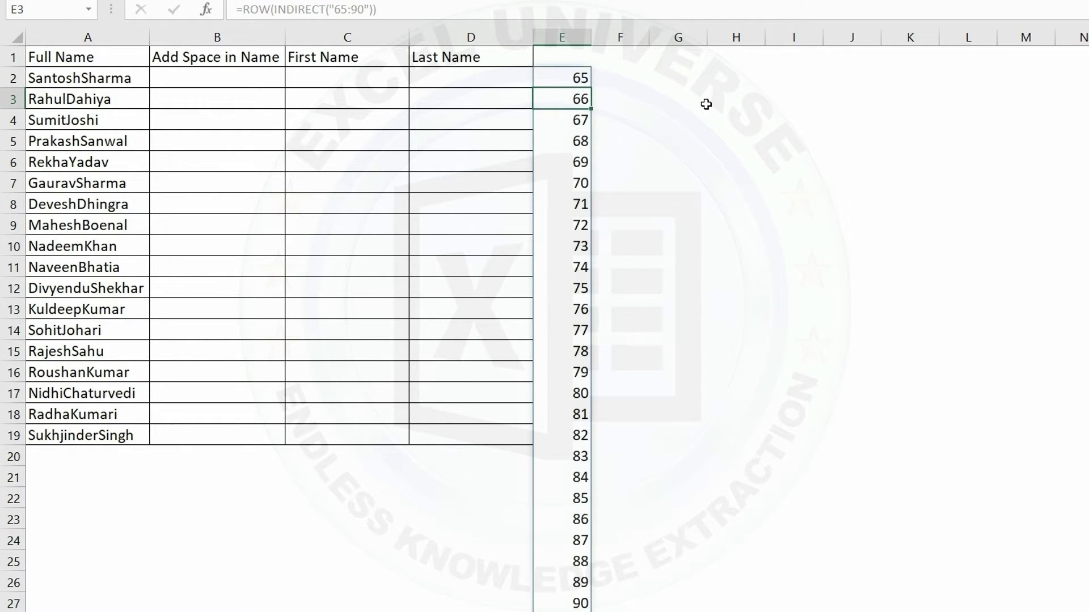
Copy the ROW(INDIRECT("65:90")) formula from E2 and enter it as a legacy array formula across G2:G27
click(579, 79)
key(F2)
drag(722, 83, 527, 85)
drag(662, 77, 675, 219)
drag(668, 277, 680, 598)
key(F2)
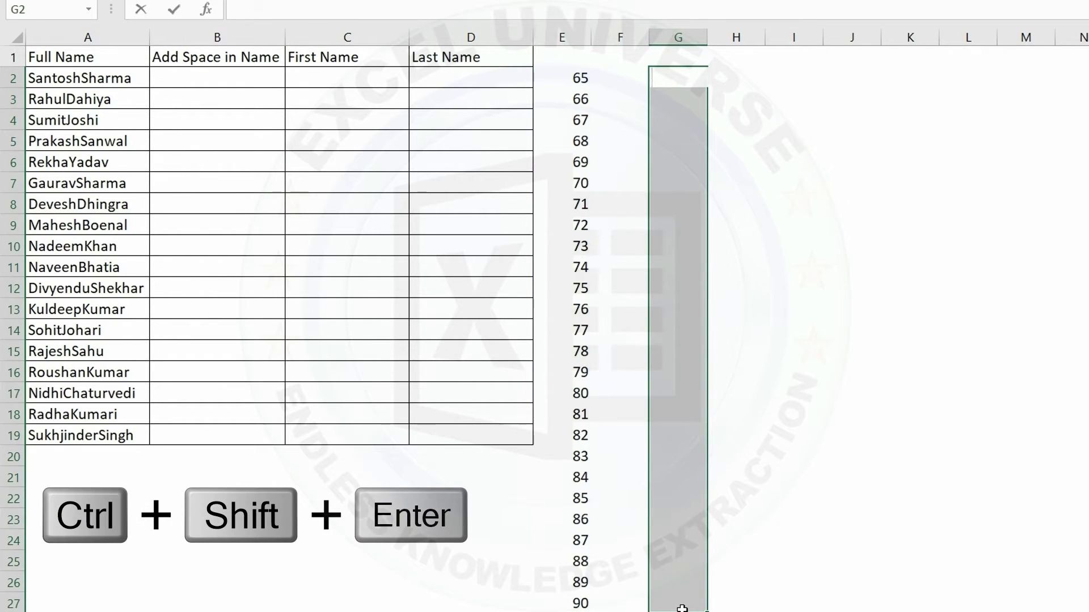
key(ctrl+v)
key(ctrl+shift+Return)
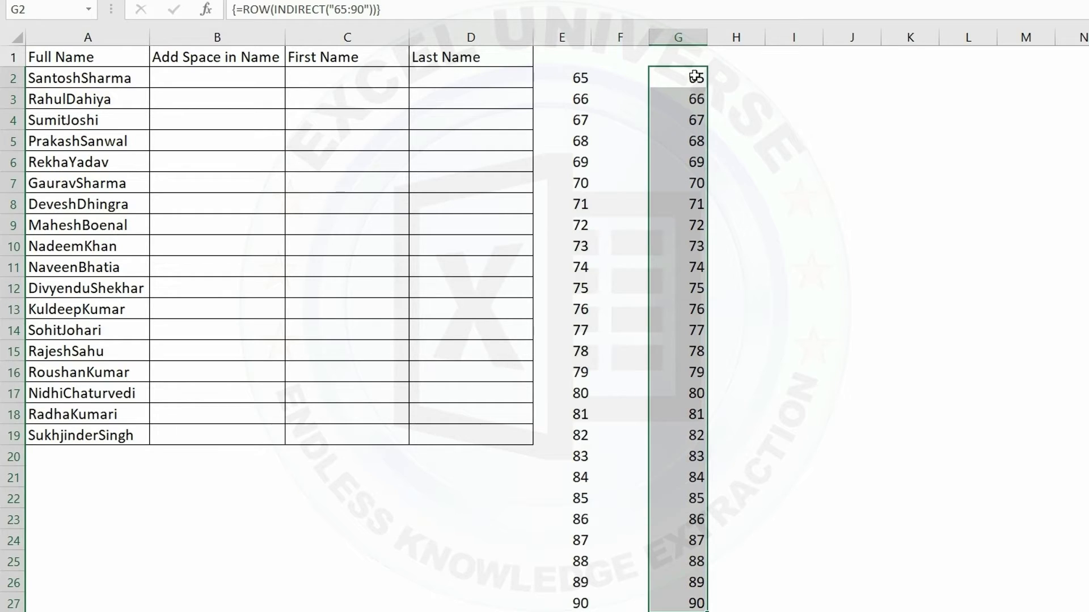
Remove the array formula numbers from column G
click(679, 36)
right_click(679, 37)
click(762, 205)
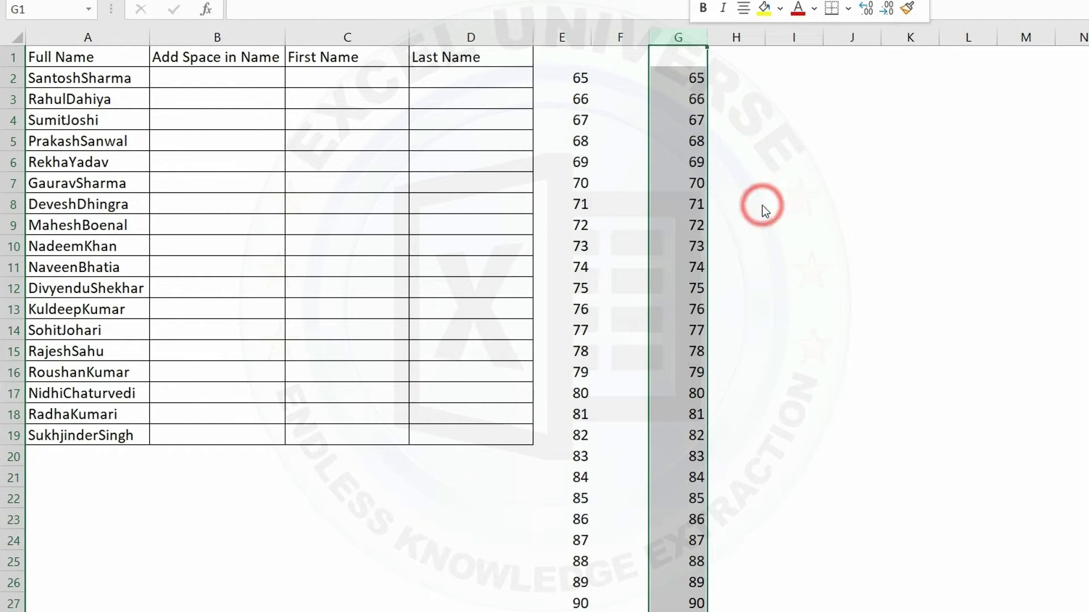
Wrap the E2 formula in CHAR to make =CHAR(ROW(INDIRECT("65:90"))), and check the spilled letters
double_click(575, 77)
click(546, 80)
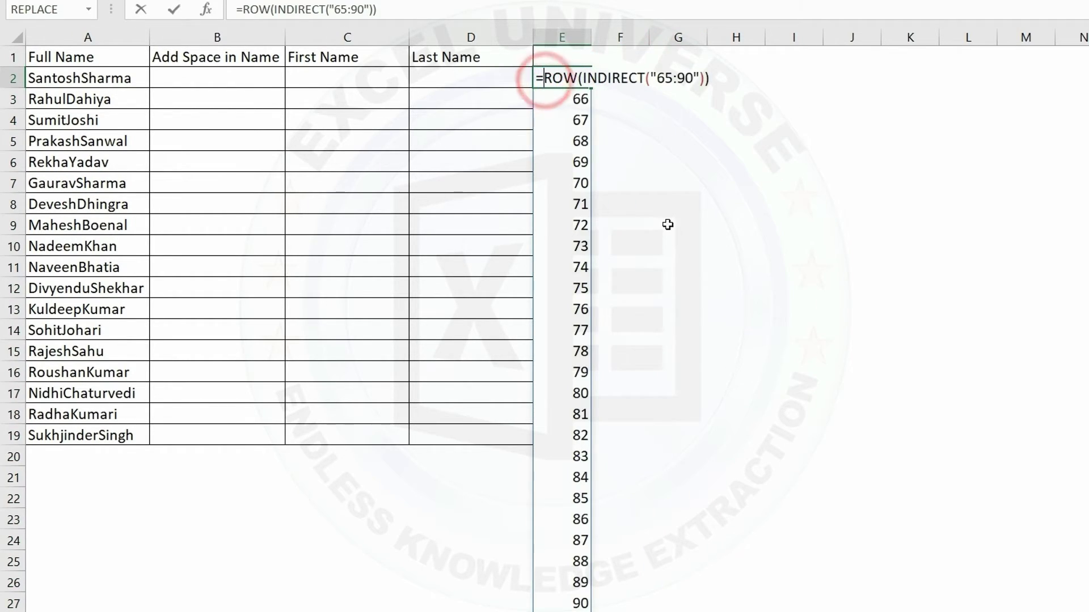
text(char)
key(Tab)
key(Return)
key(Return)
drag(566, 80, 594, 574)
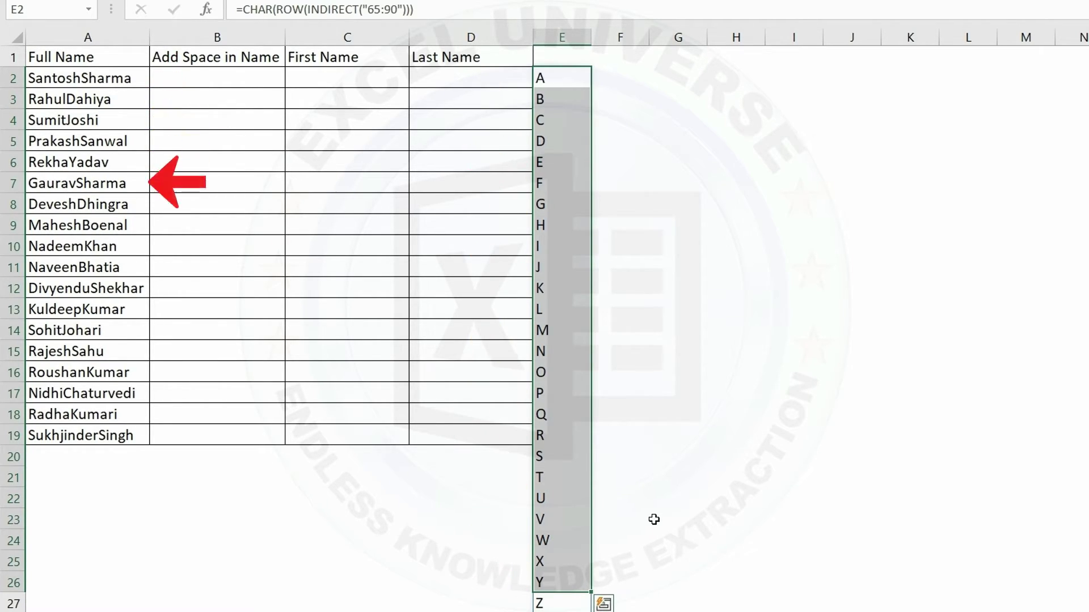
Wrap the E2 formula in FIND, using CHAR(ROW(INDIRECT("65:90"))) as the find_text argument
double_click(563, 77)
click(543, 77)
text(find)
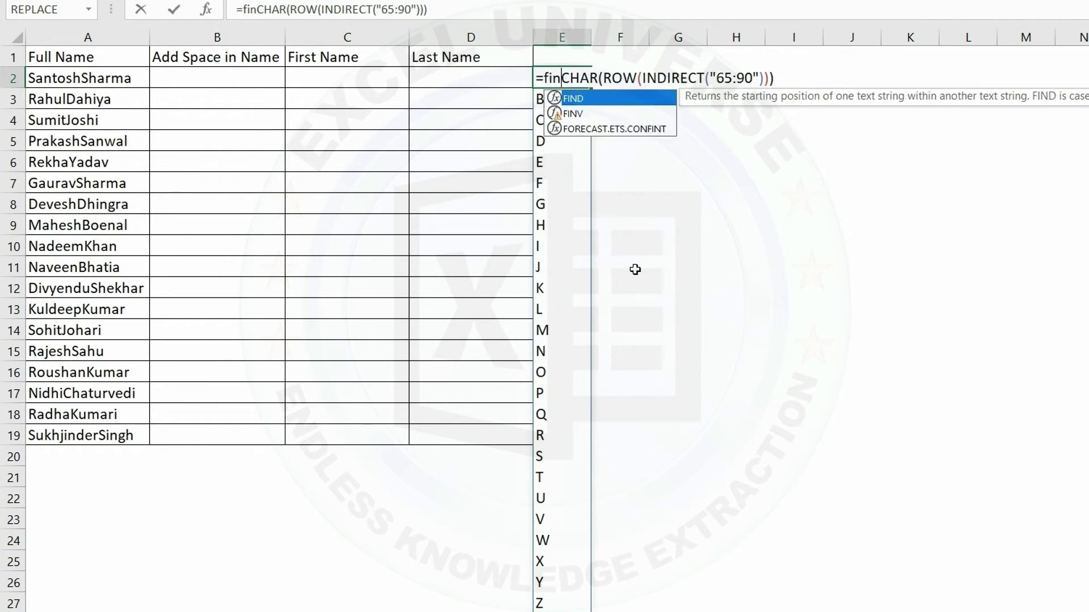
key(Tab)
drag(581, 78, 825, 78)
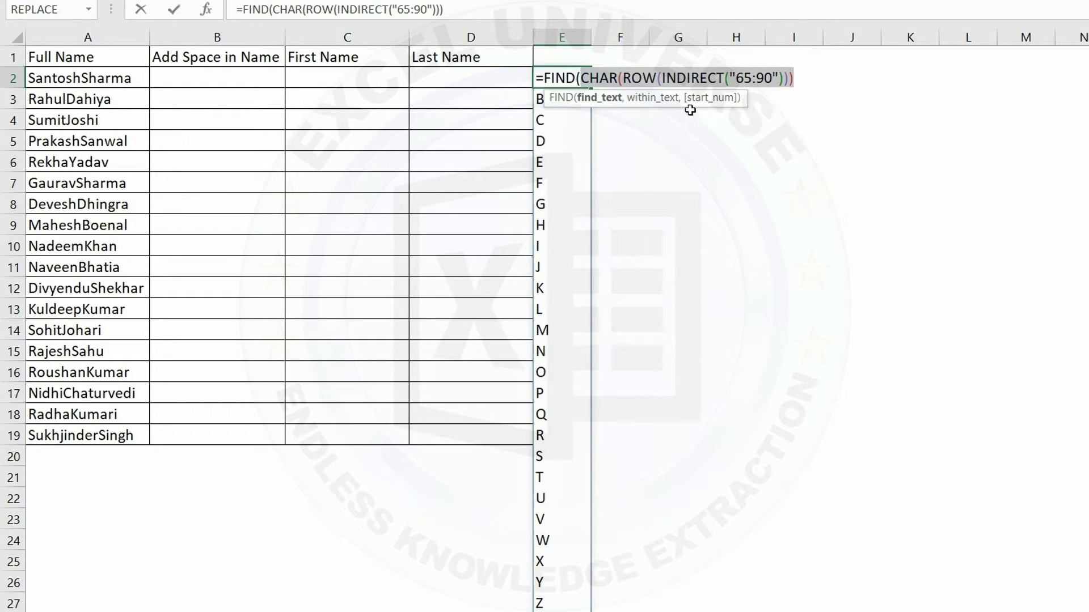
click(808, 74)
text(,)
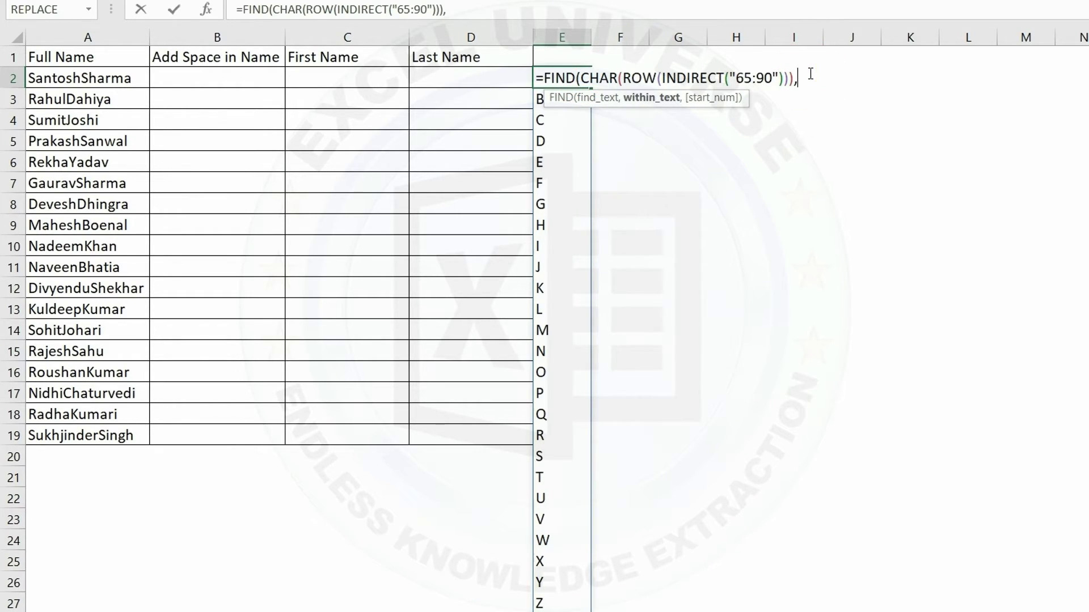
Finish the E2 FIND formula with A2 as the text to search and start position 2, and autofit column E
click(97, 81)
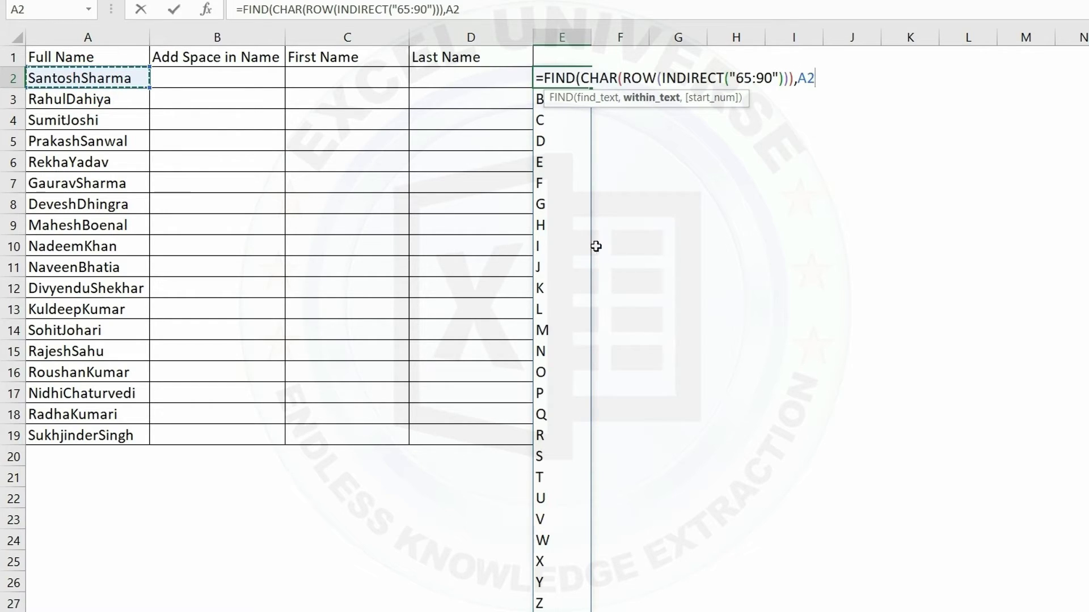
text(,)
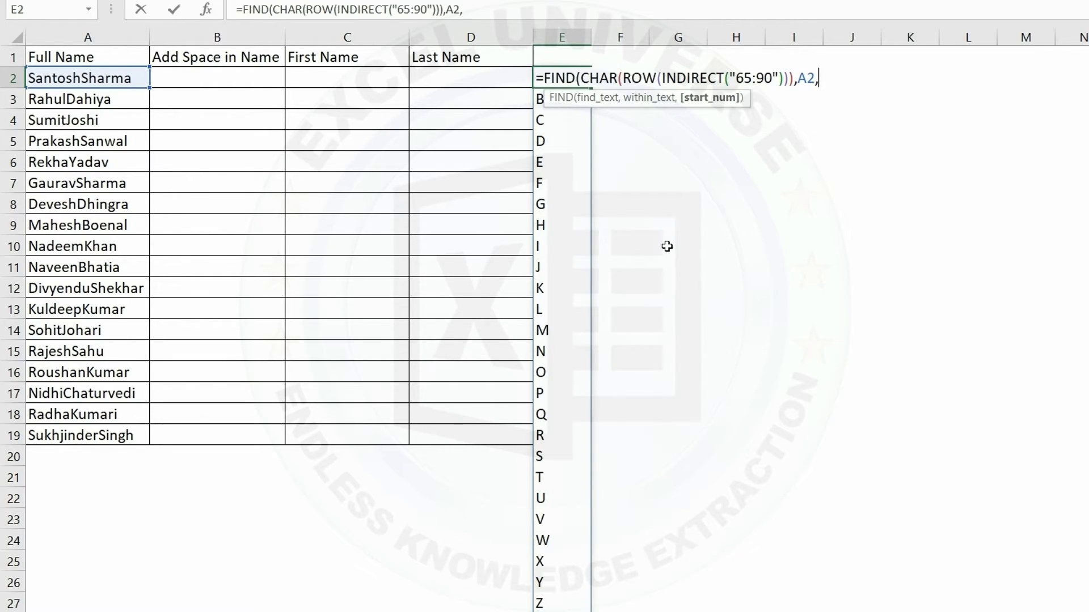
text(2)
text())
key(Return)
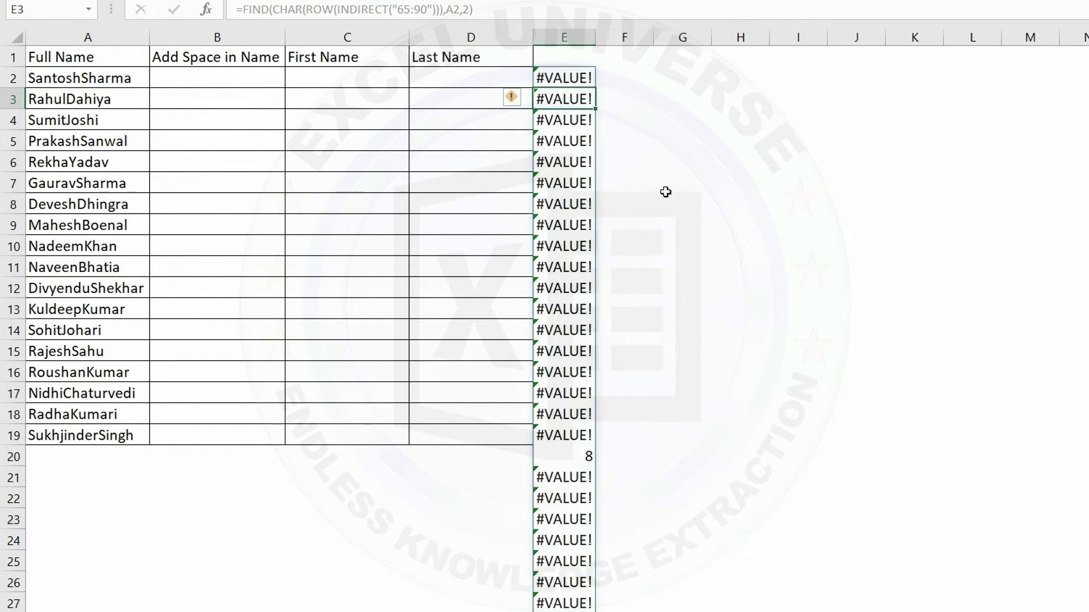
double_click(599, 40)
Begin wrapping the E2 FIND formula in IF with ISERROR as the logical test
double_click(554, 78)
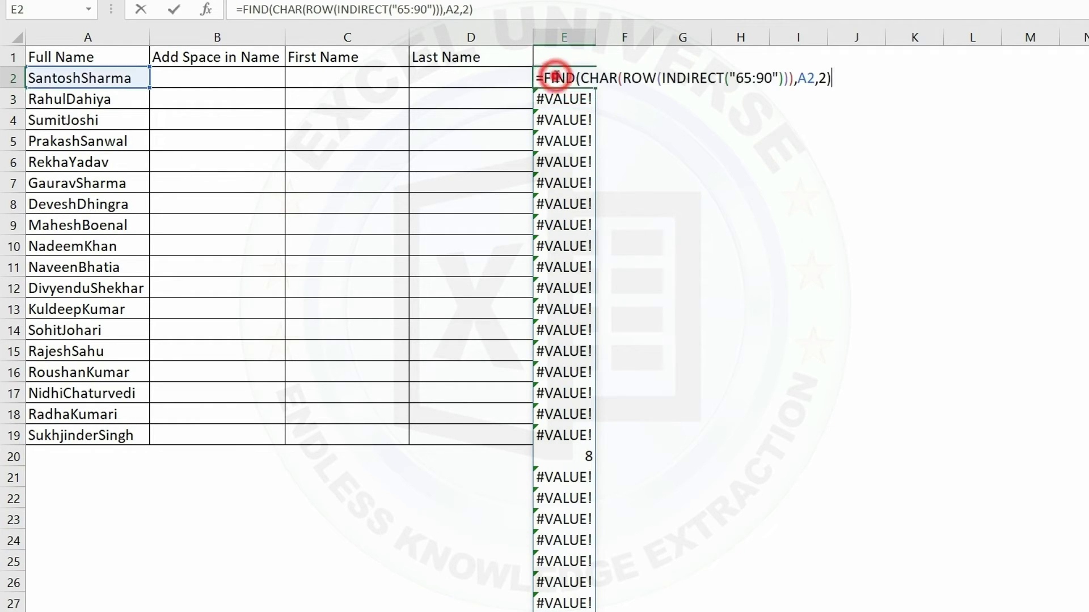
click(543, 78)
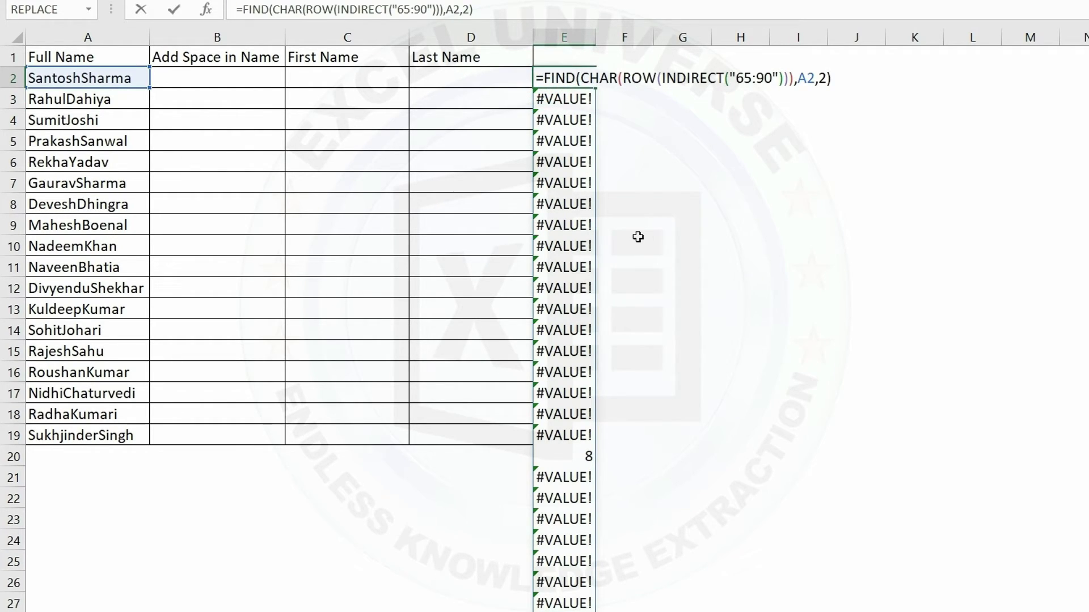
text(i)
key(Tab)
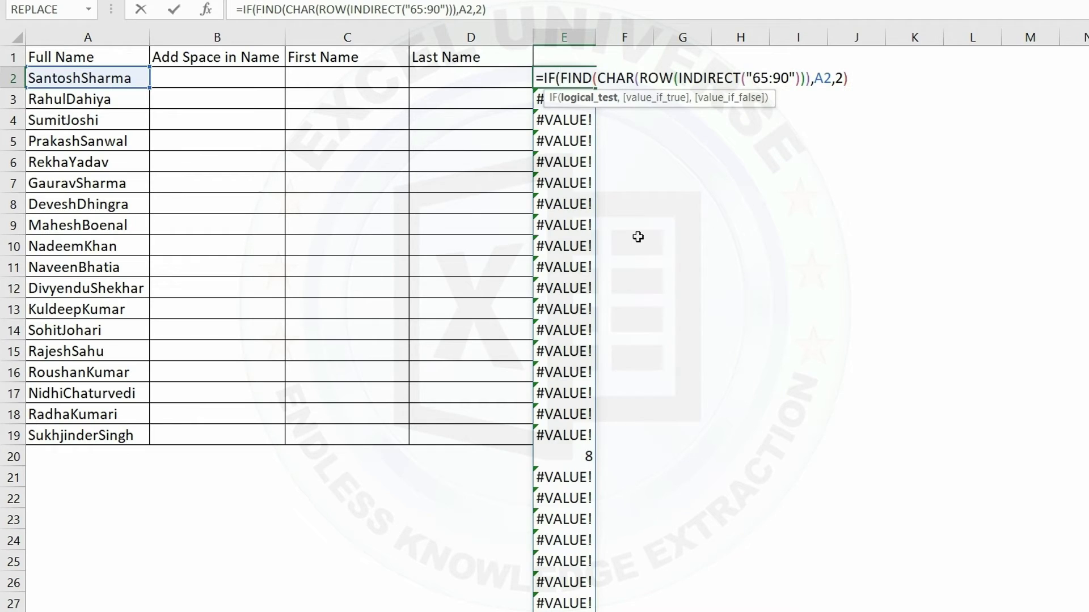
text(iserr)
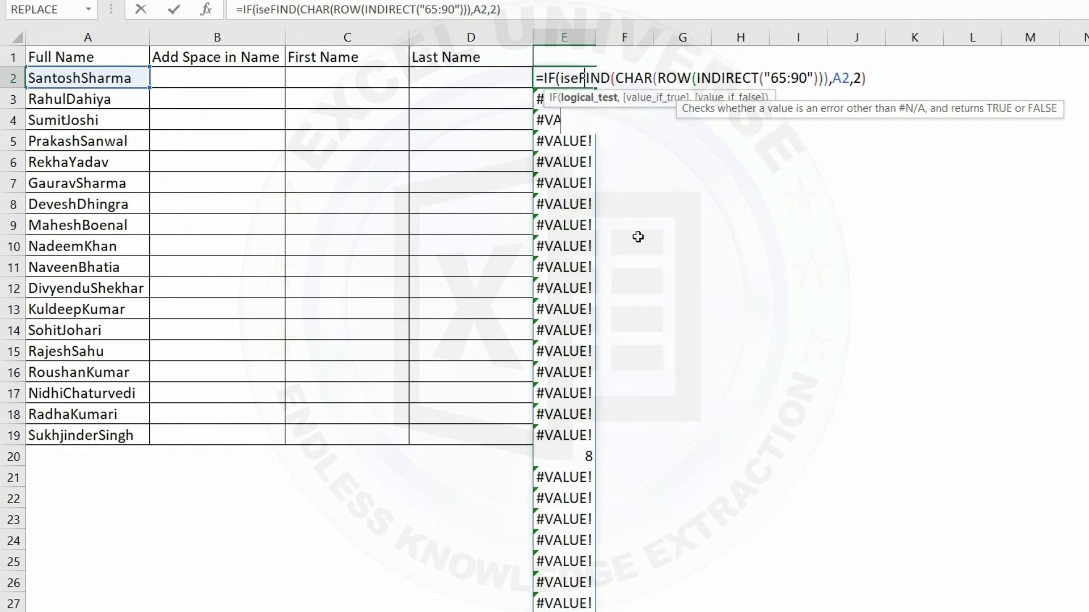
key(Down)
key(Tab)
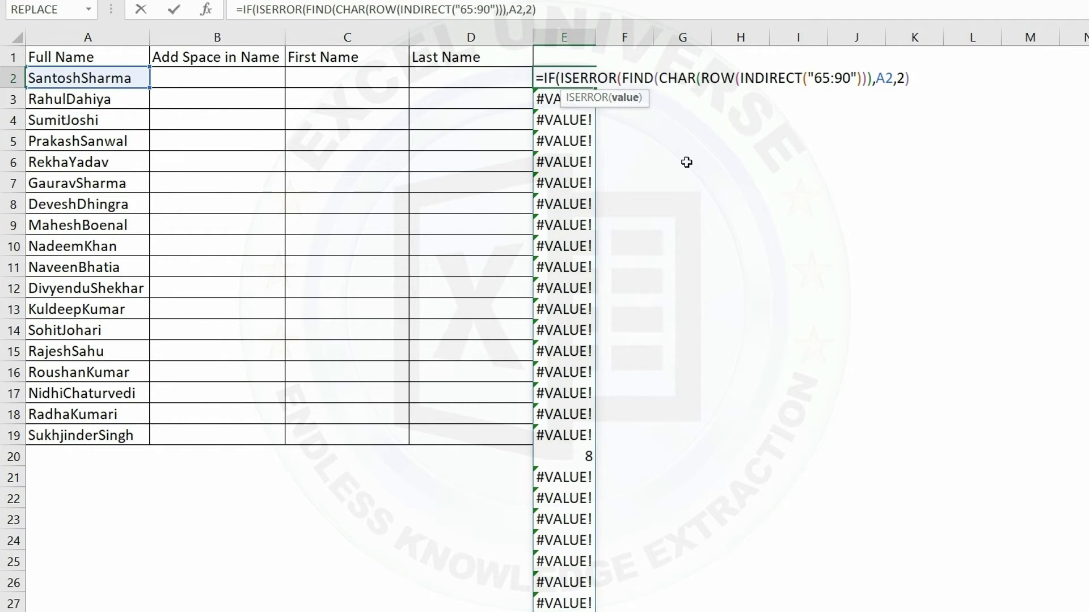
Copy the FIND(CHAR(ROW(INDIRECT("65:90"))),A2,2) expression within E2 and close the ISERROR parenthesis
drag(622, 79, 913, 80)
right_click(880, 80)
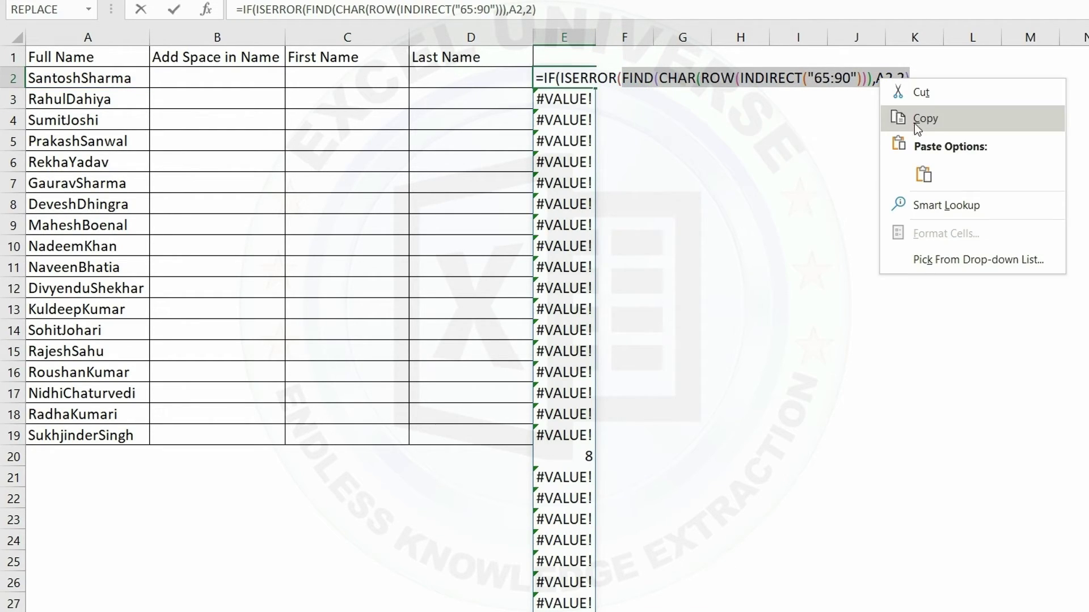
click(930, 120)
click(624, 79)
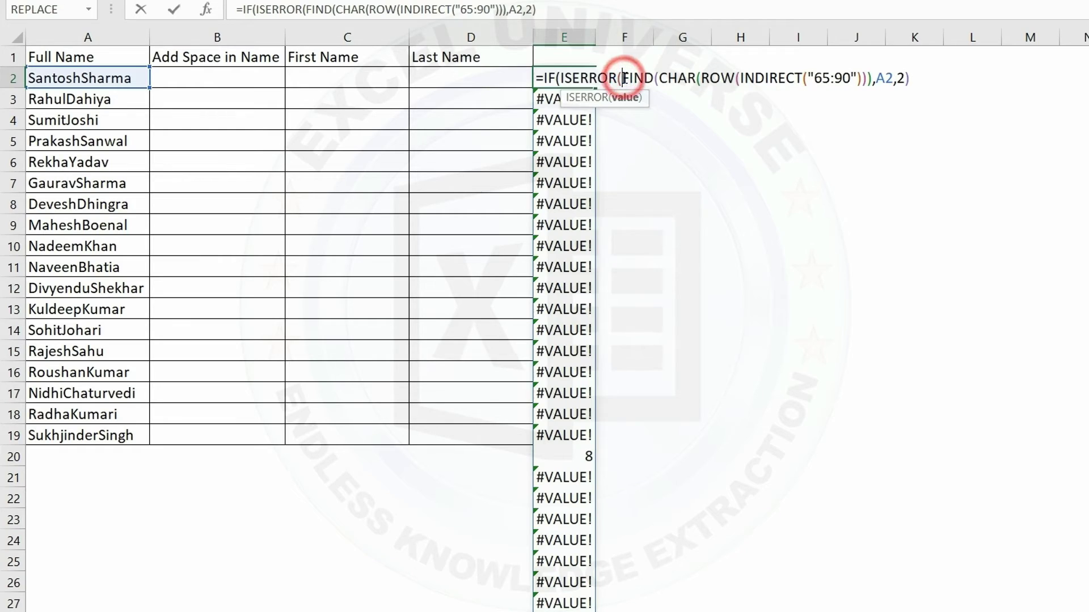
click(911, 80)
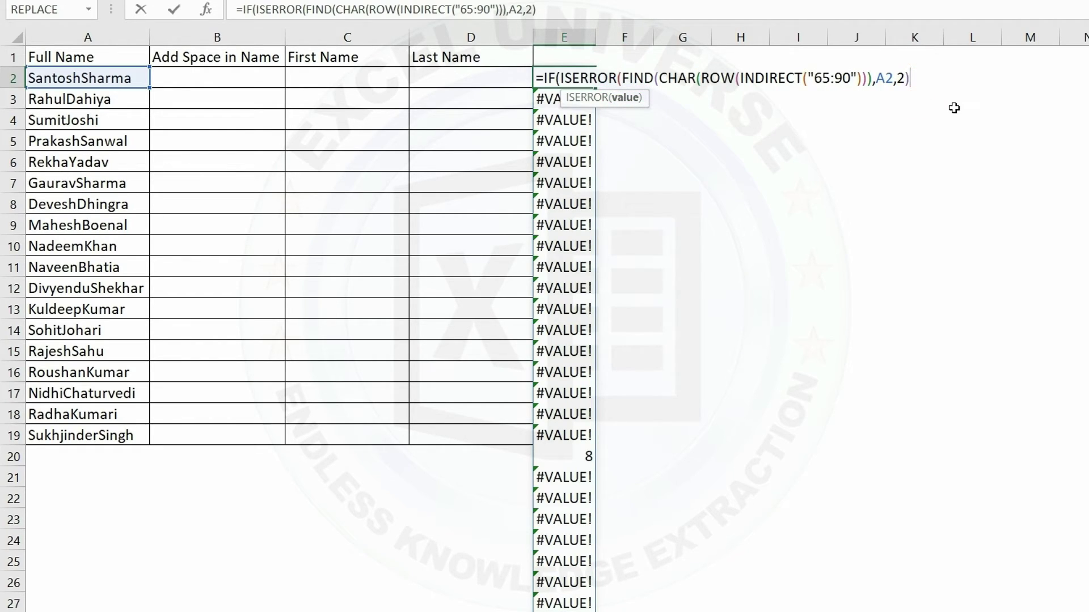
text())
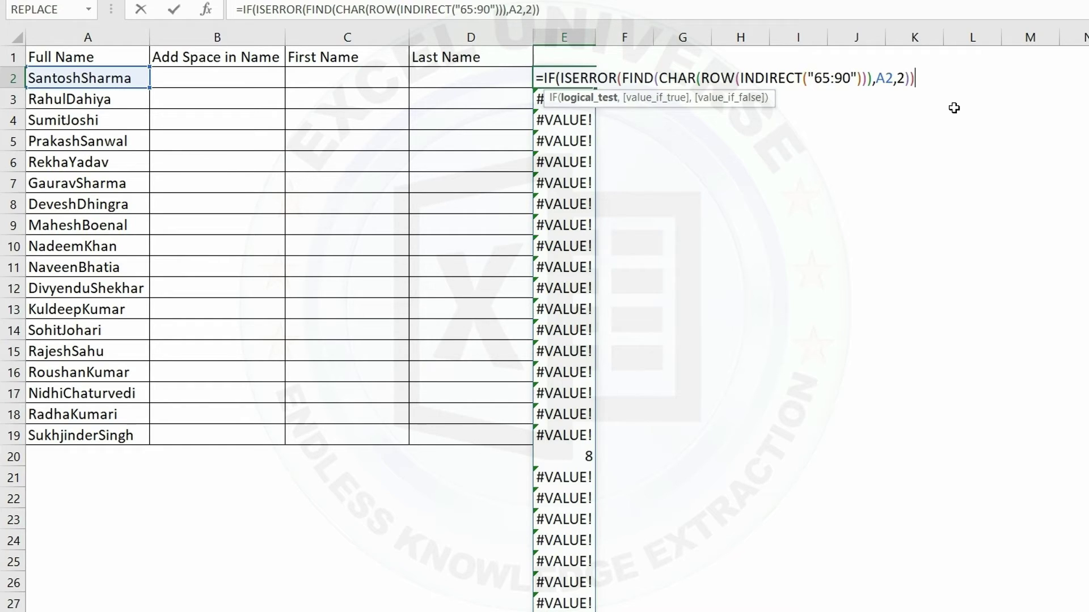
Complete the E2 IF formula with "" for errors and the copied FIND expression as the false value
text(,"",)
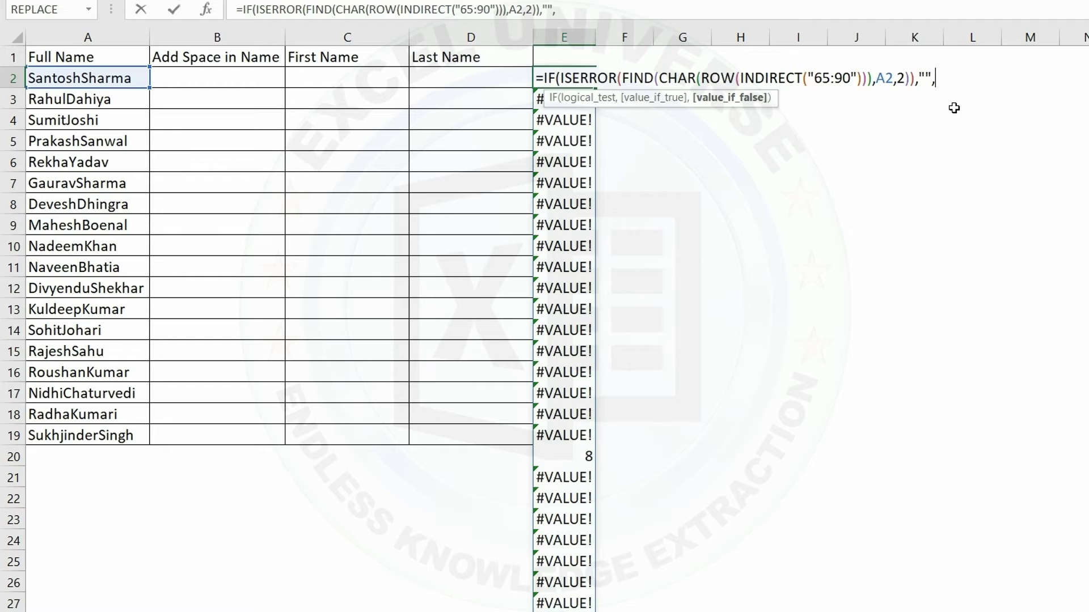
right_click(942, 76)
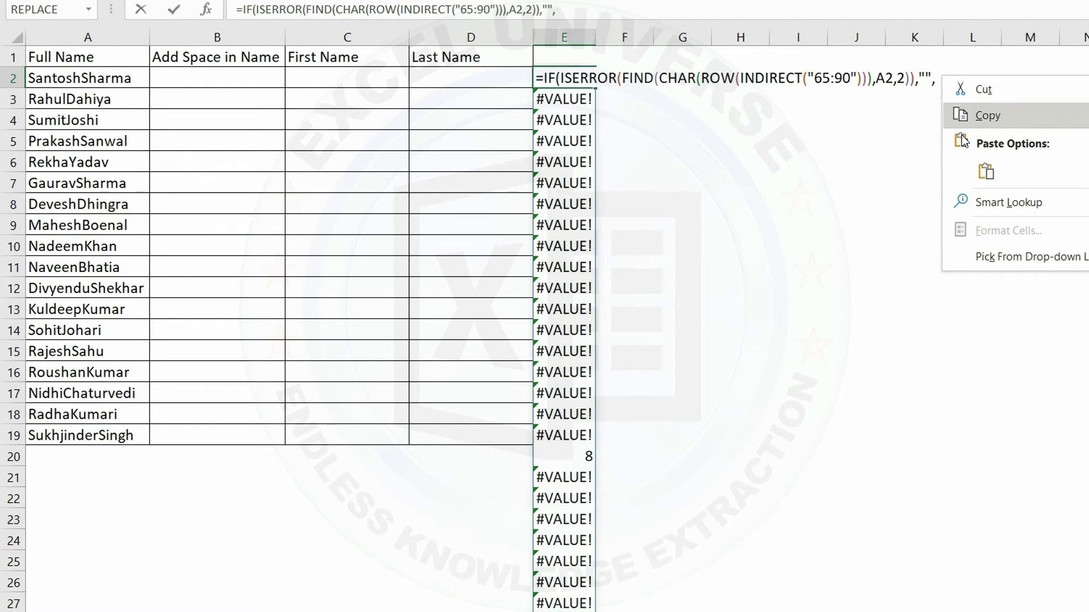
click(987, 170)
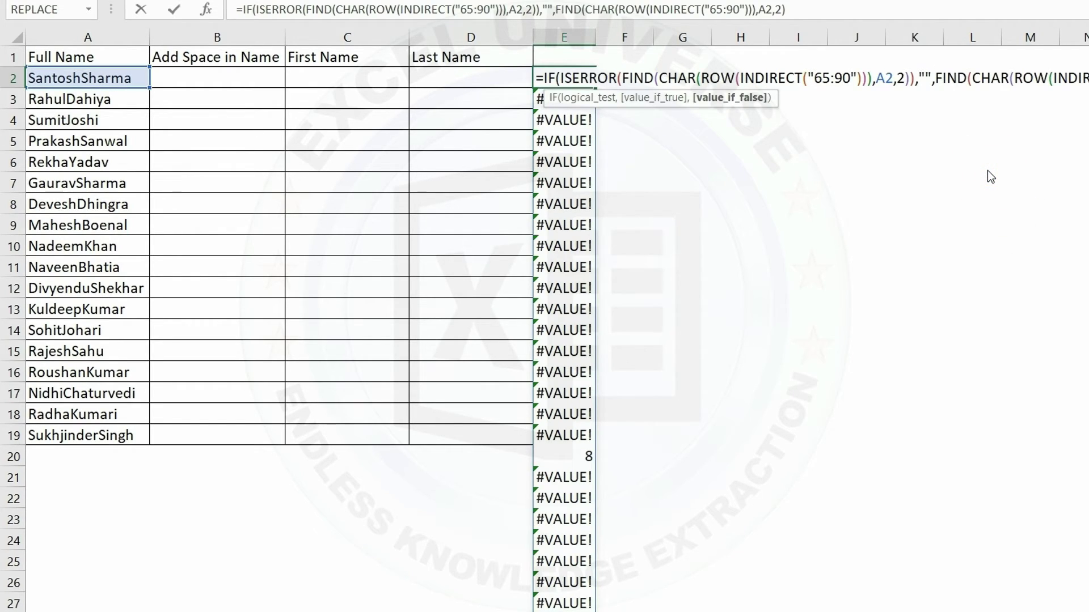
key(Return)
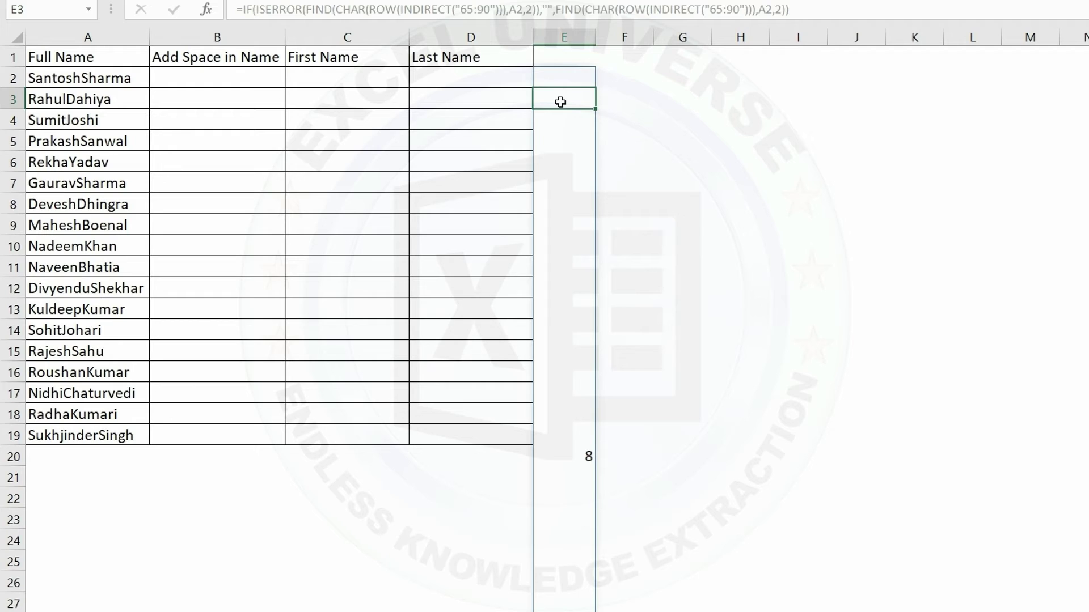
Wrap the E2 IF formula in MIN to return the position of the second capital letter
double_click(572, 78)
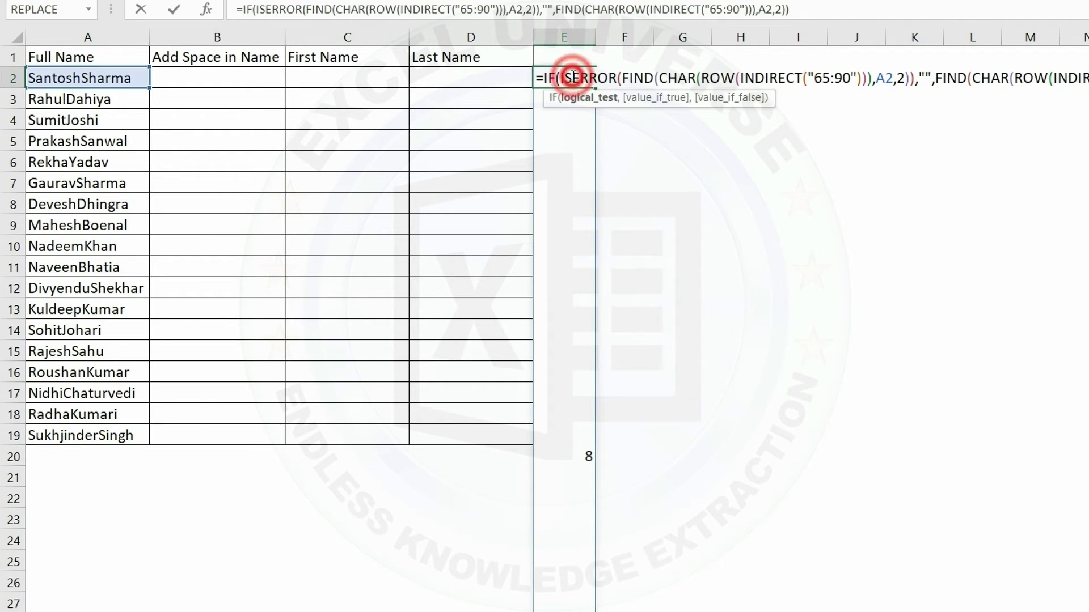
click(543, 78)
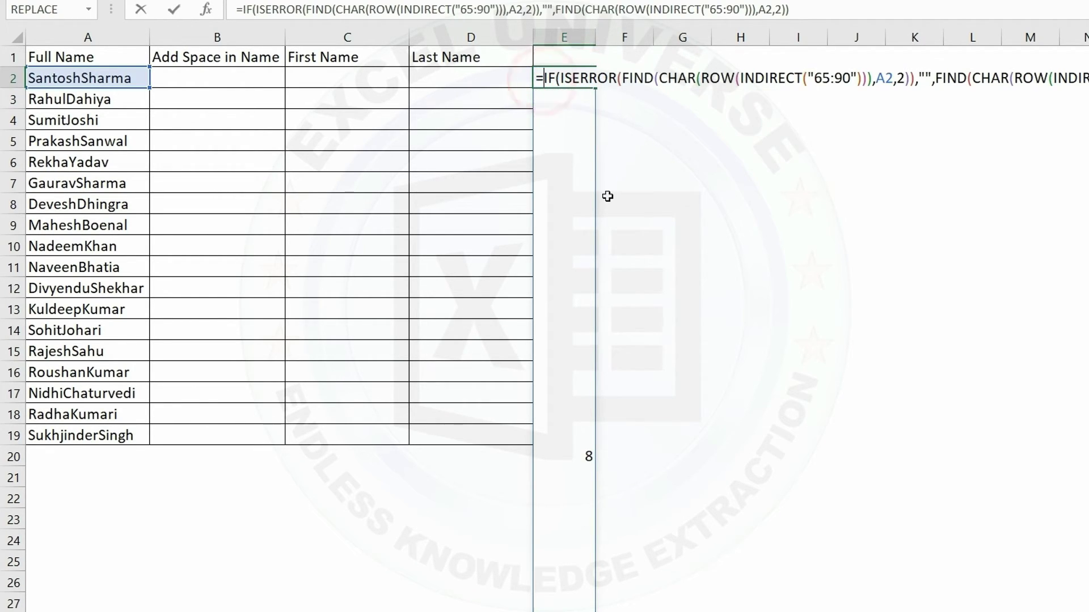
text(min()
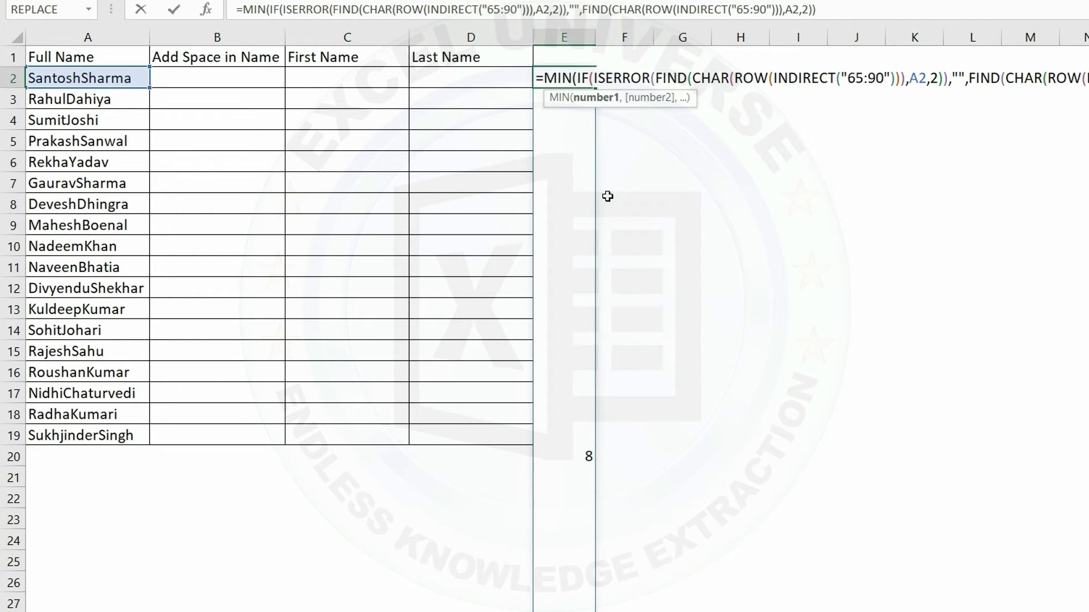
key(End)
text())
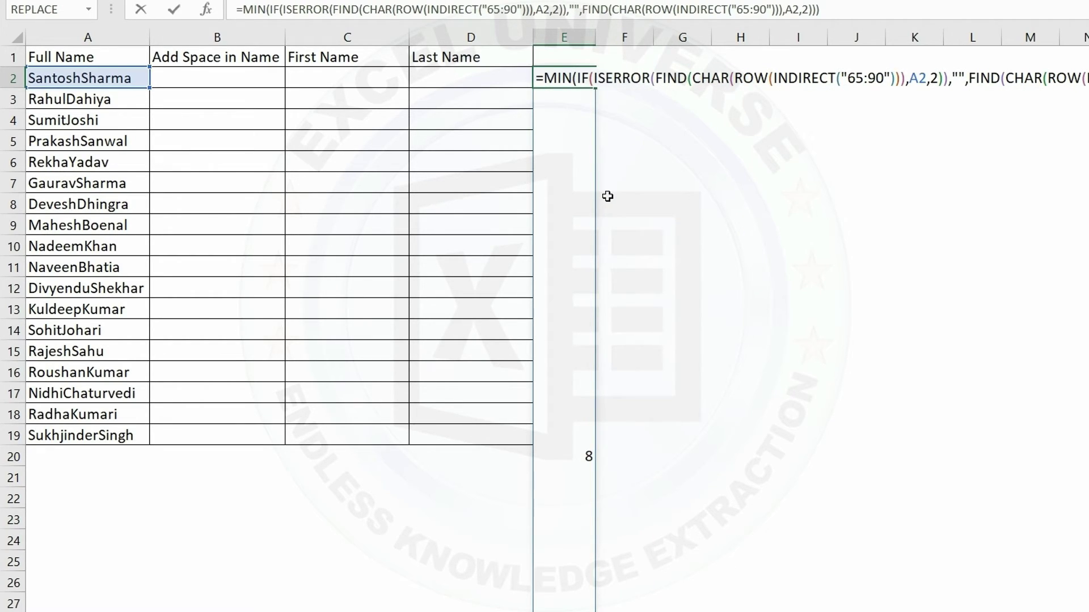
key(Return)
click(574, 79)
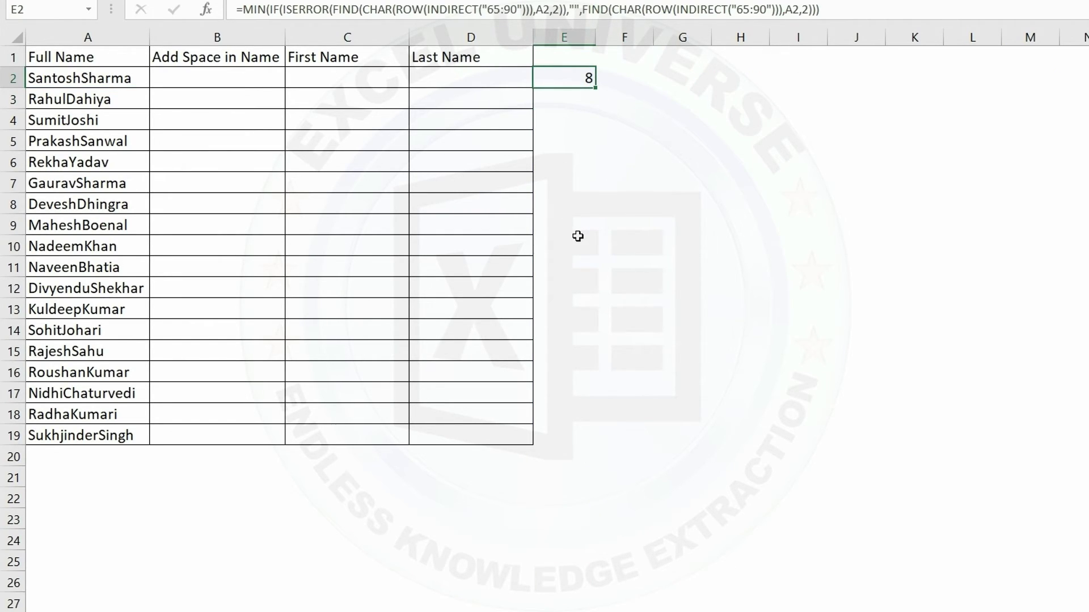
Enter =REPLACE(A2,E2,0,CHAR(32)) in B2 to insert a space before the last name
click(229, 79)
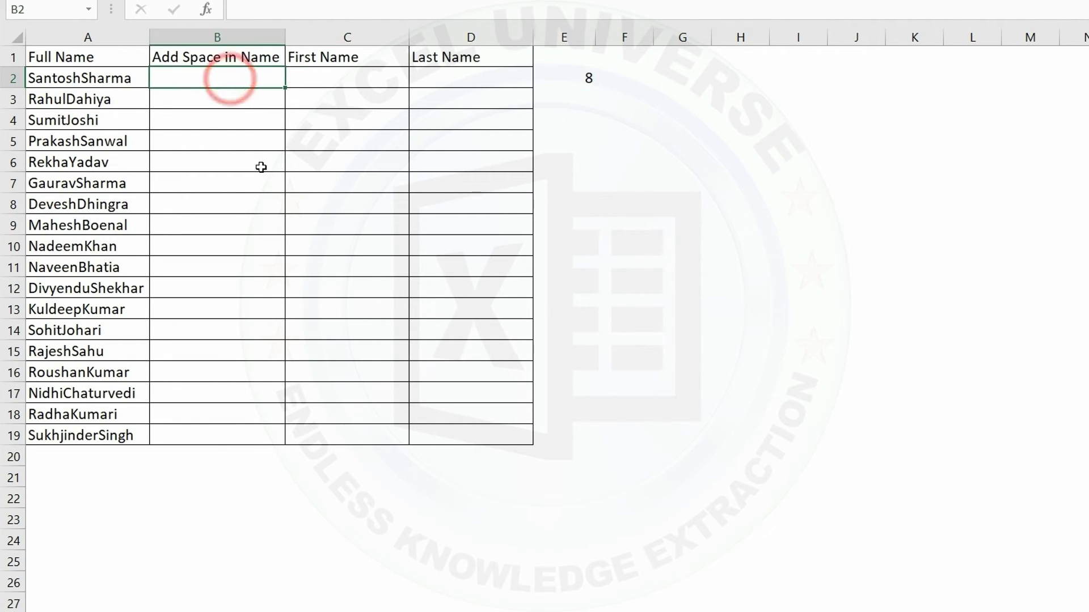
text(=repl)
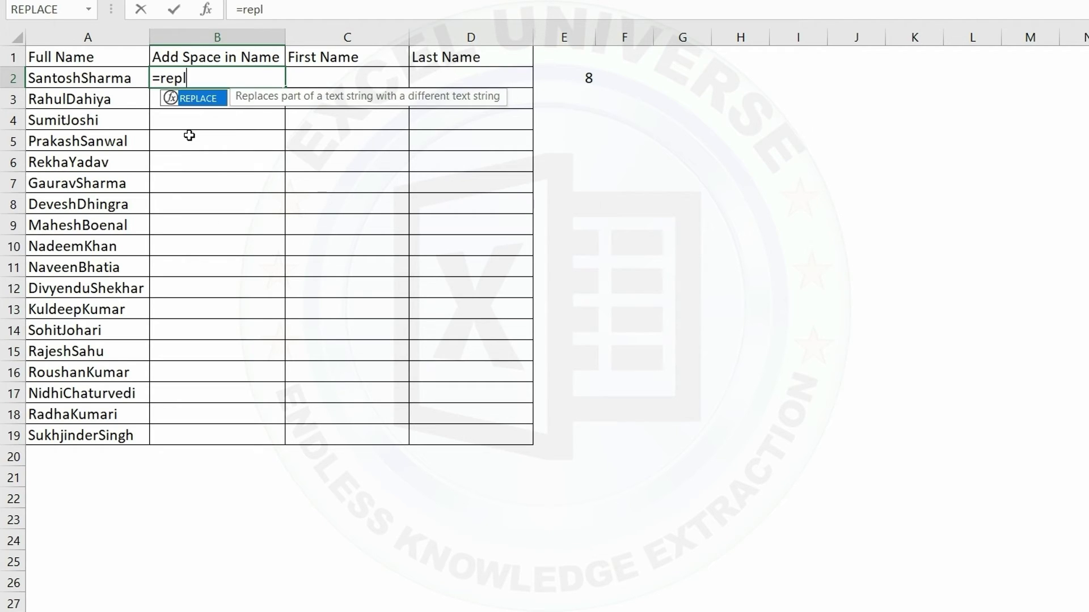
key(Tab)
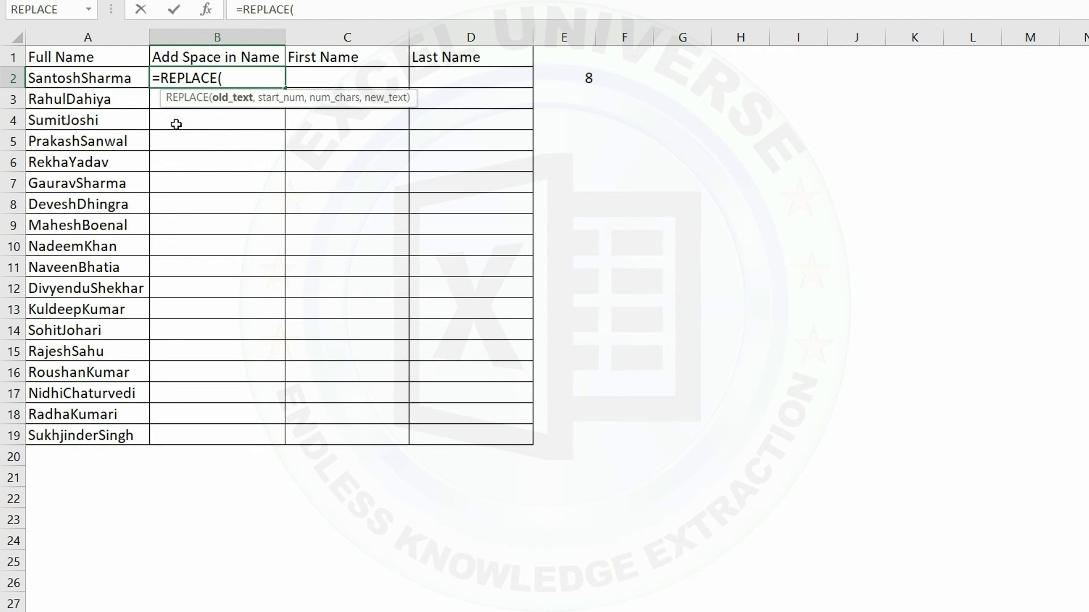
click(114, 78)
text(,)
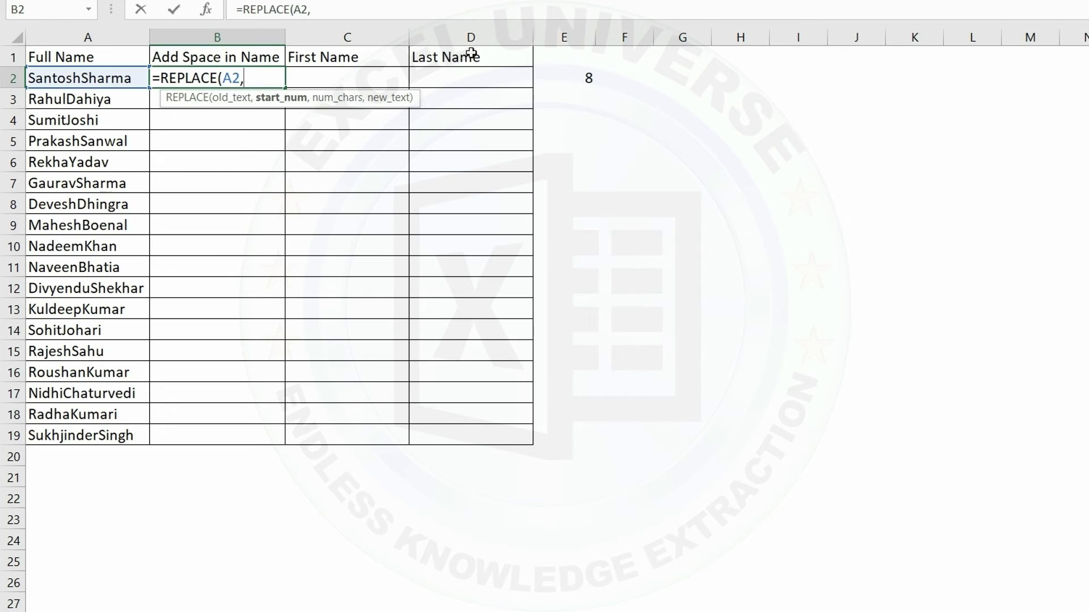
click(585, 79)
text(,)
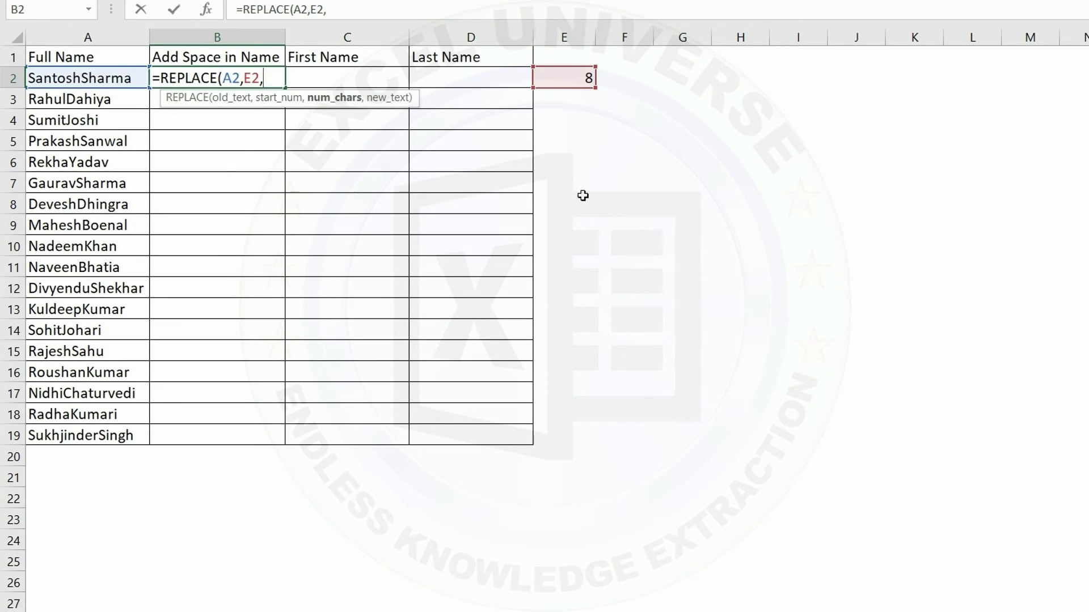
text(0,)
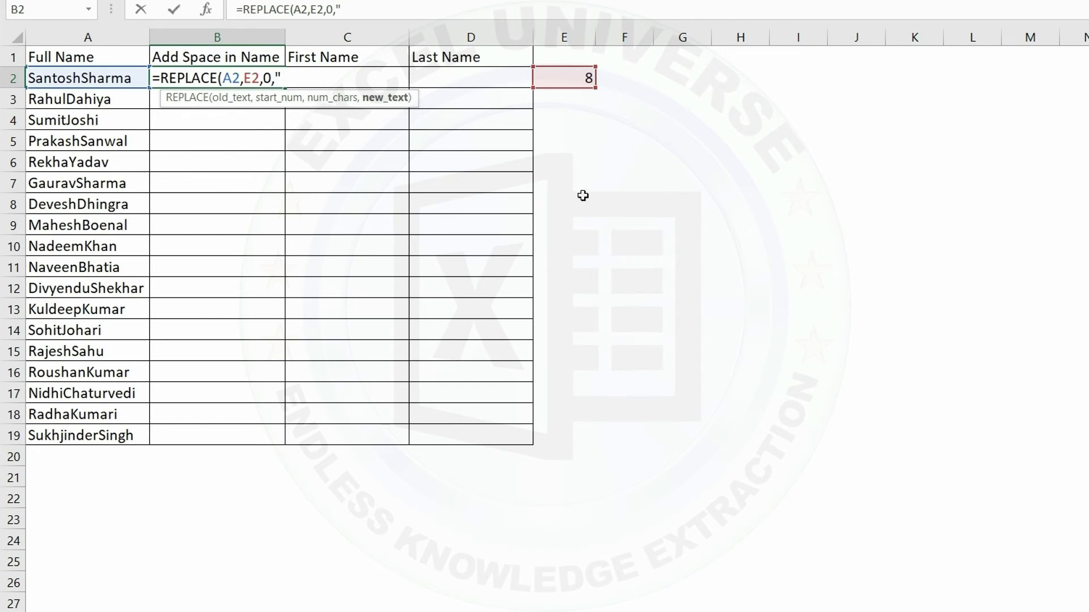
text(char)
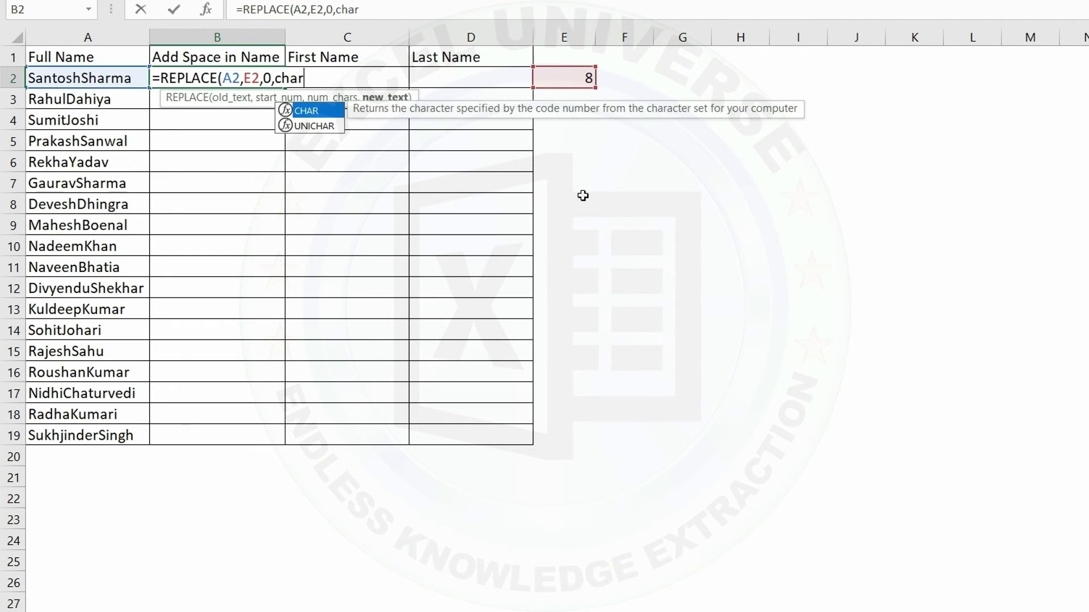
key(Tab)
text(32)))
key(Return)
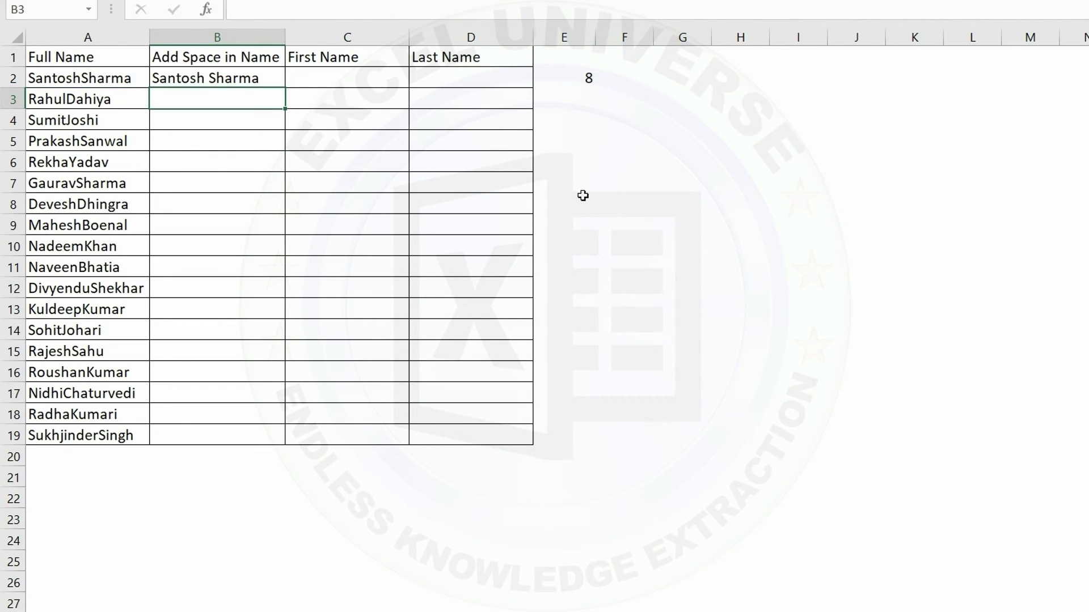
click(263, 80)
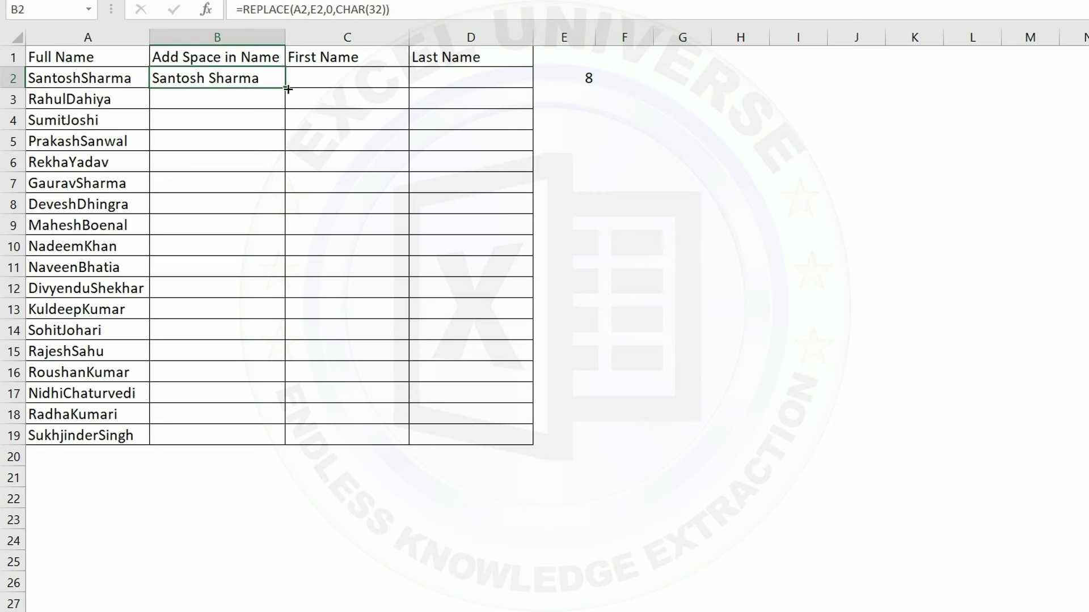
Enter =MID(A2,1,E2-1) in C2 to extract the first name
click(316, 82)
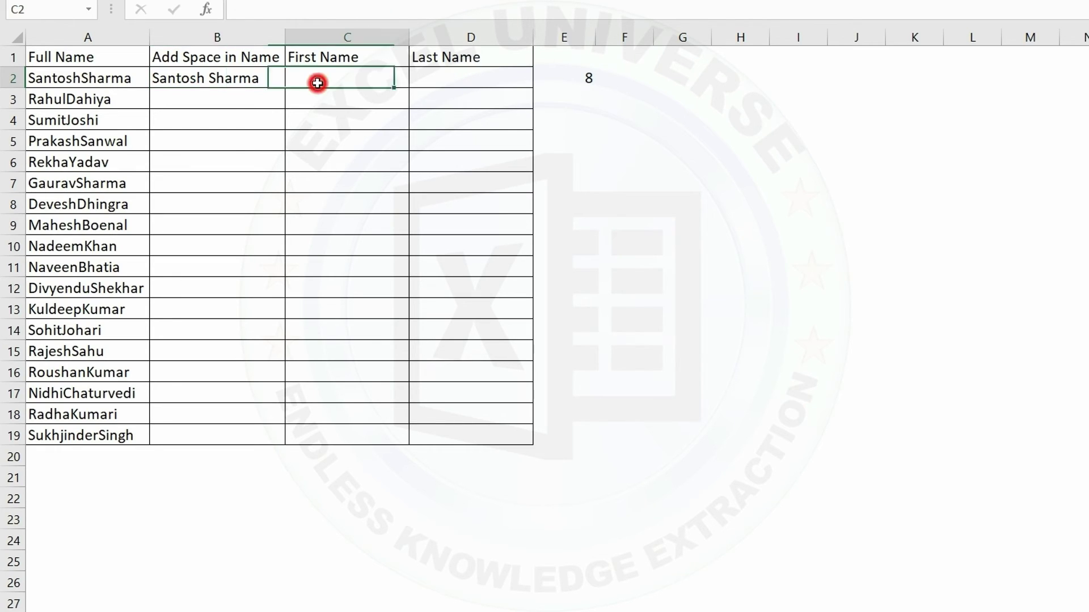
text(=mid)
key(Tab)
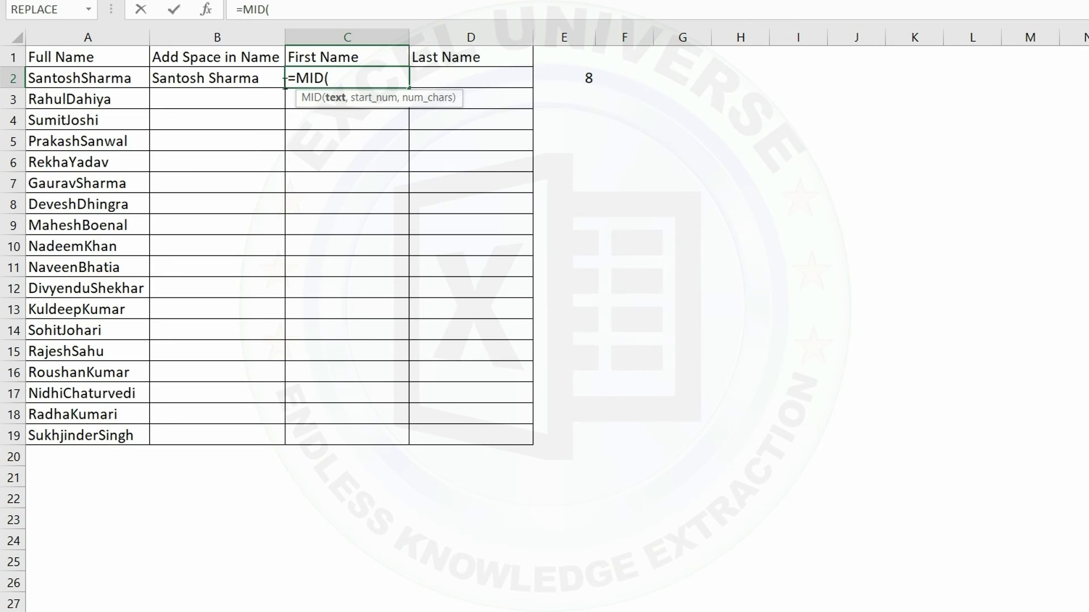
click(106, 81)
text(,)
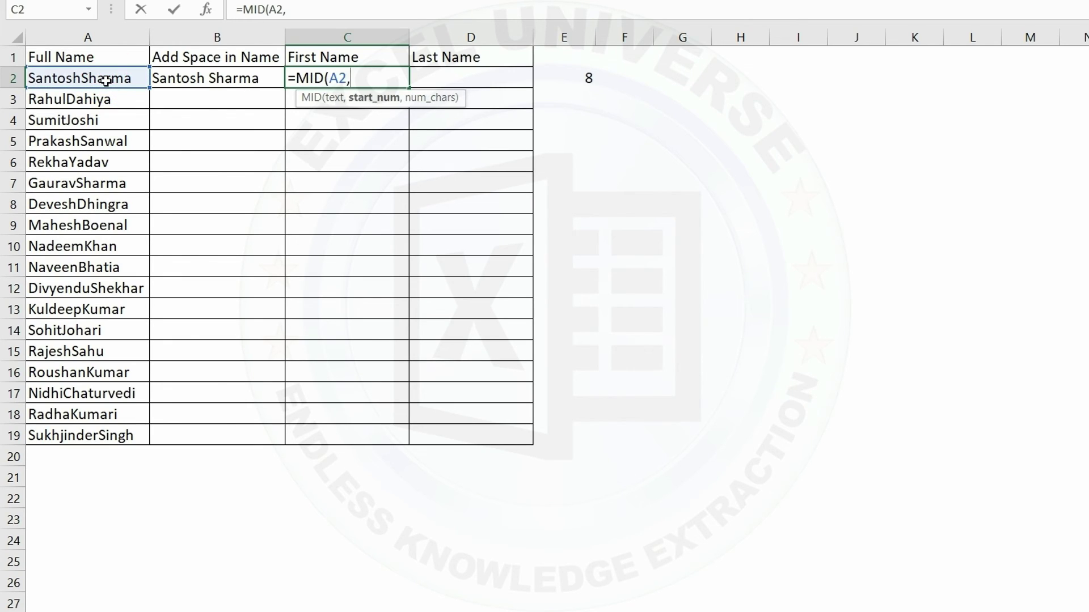
text(1,)
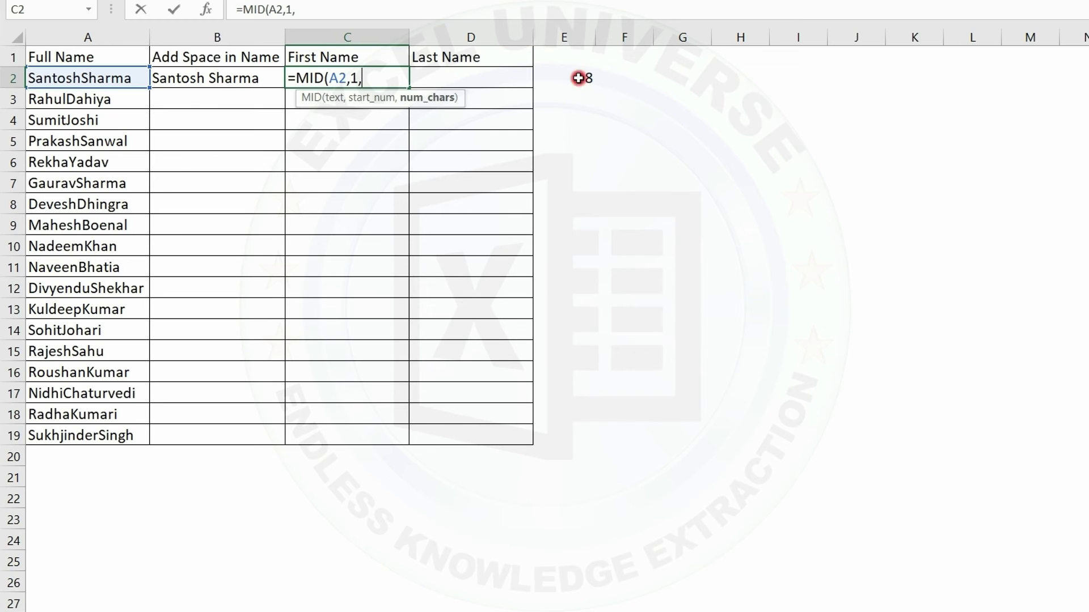
click(574, 79)
text(-1)
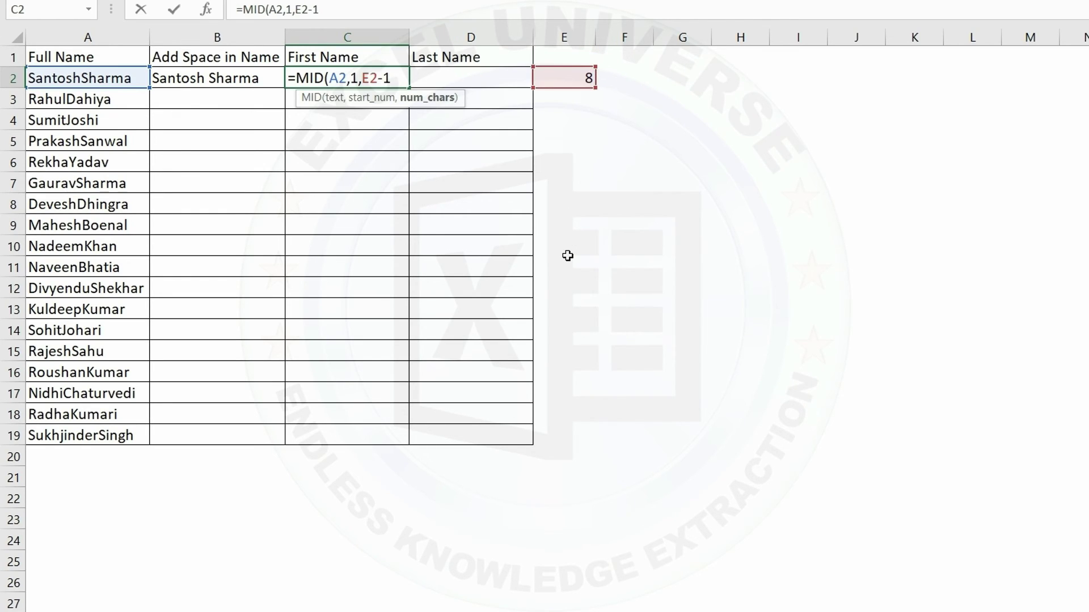
key(Return)
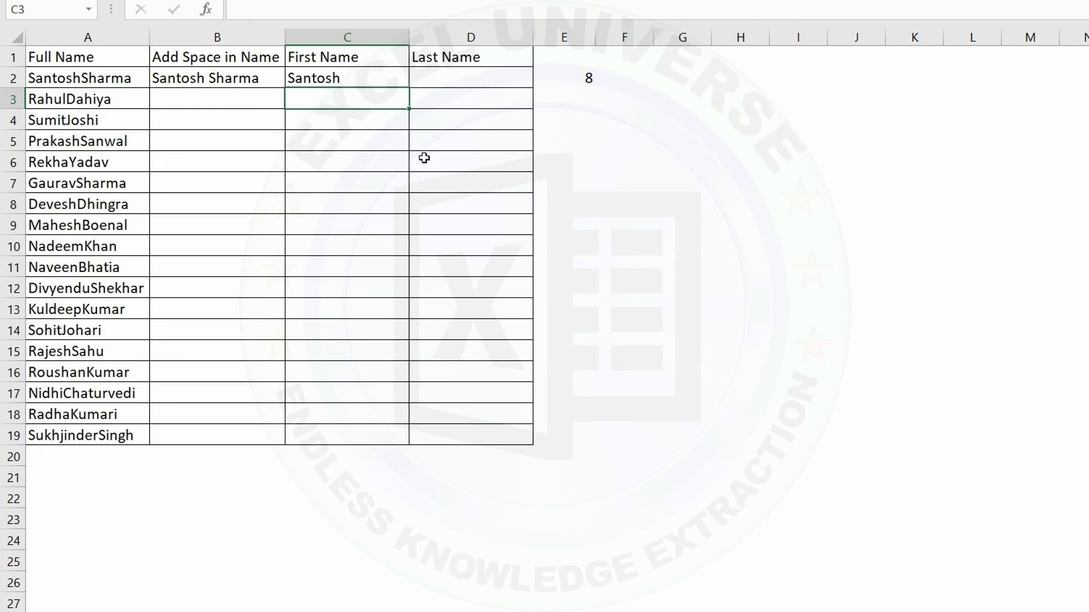
click(366, 80)
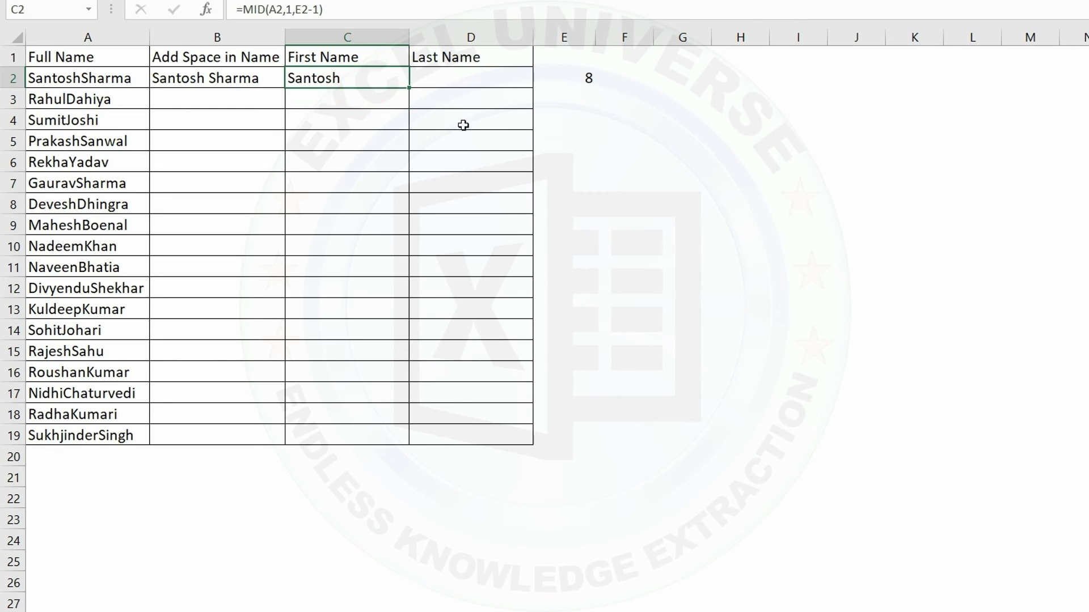
Enter a MID formula in D2 that extracts the last name from A2, starting at E2 for 100 characters
click(481, 83)
text(=mid)
key(Tab)
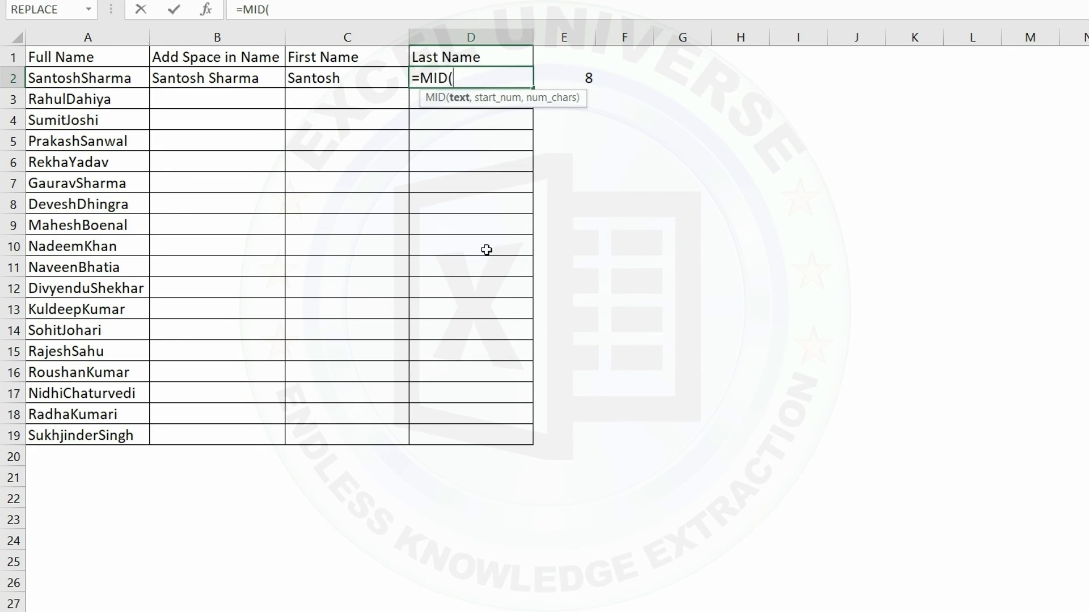
click(121, 79)
text(,)
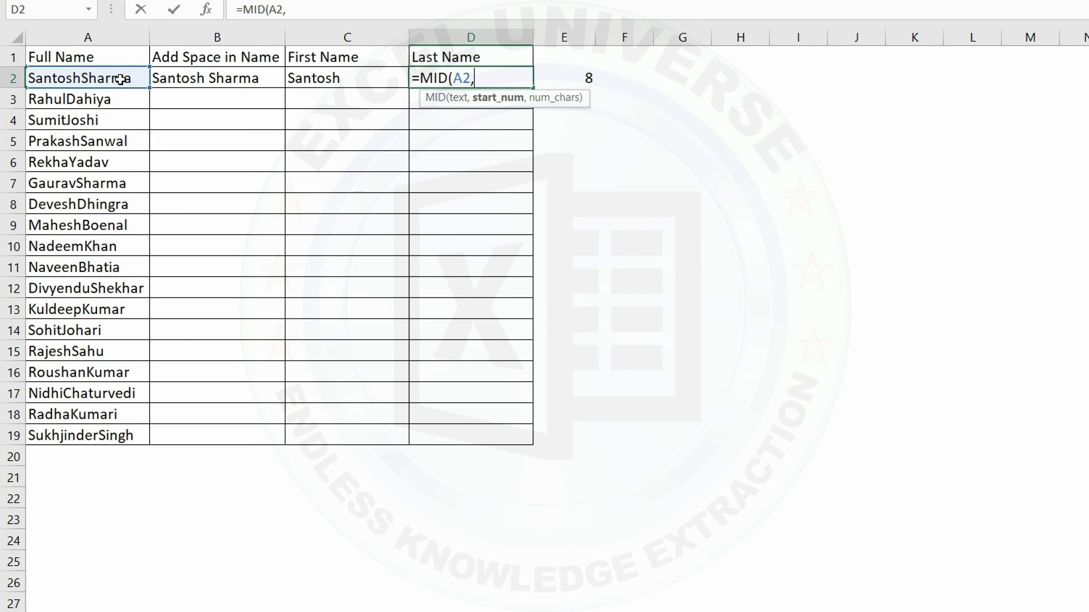
click(584, 80)
text(,100)
key(Return)
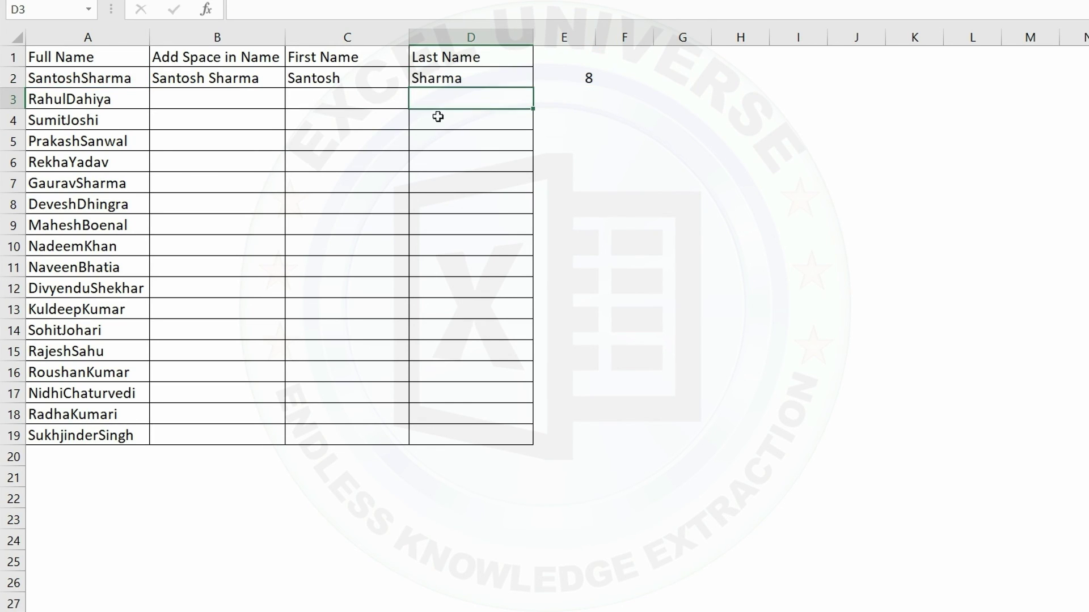
Fill the formulas in B2:E2 down to row 19
drag(272, 79, 584, 78)
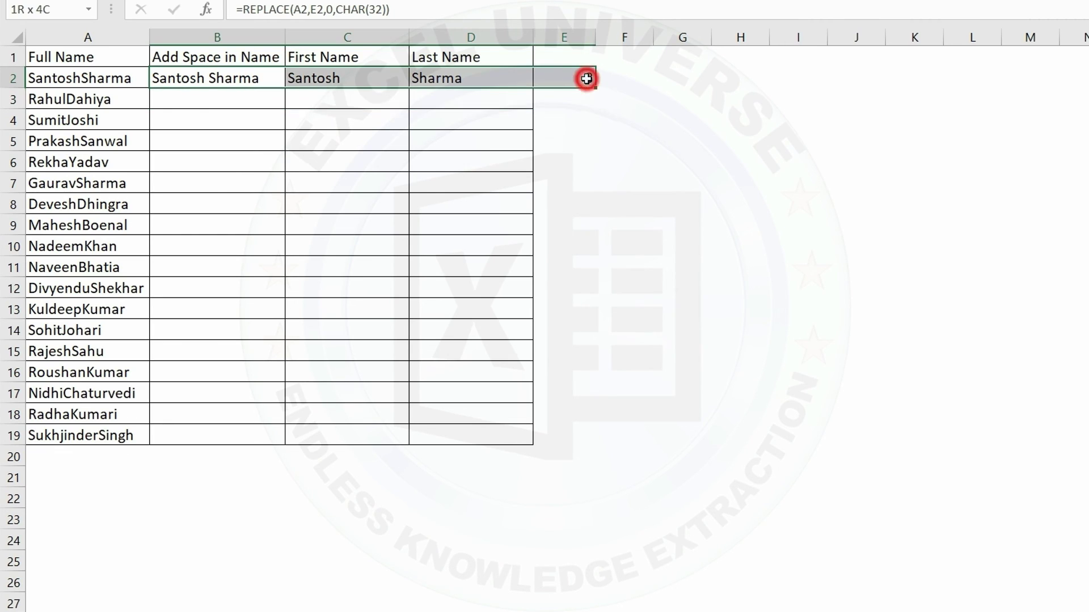
double_click(595, 88)
click(577, 118)
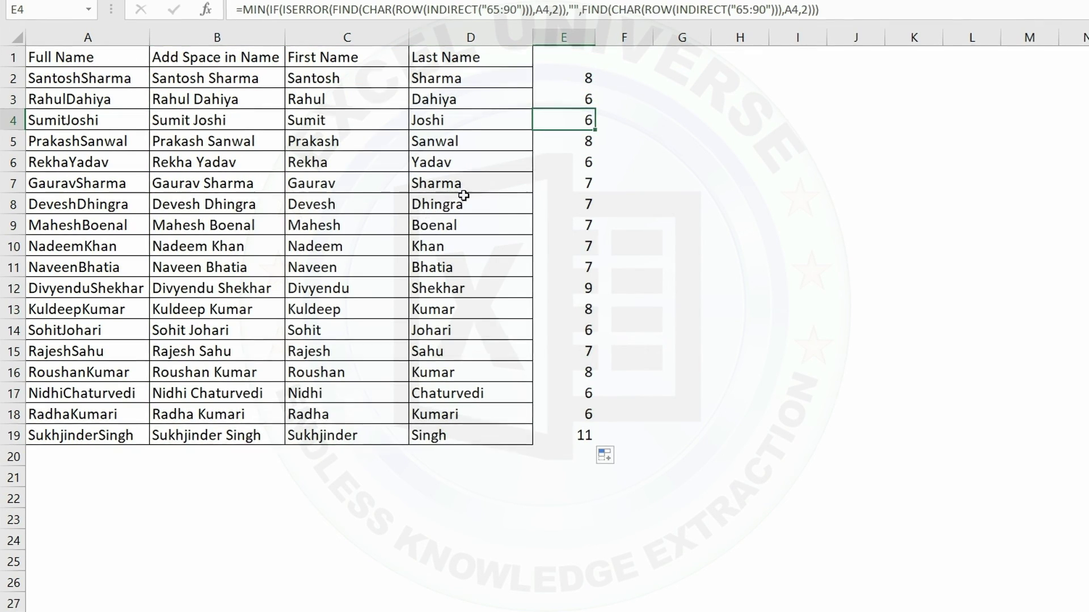
Enter the header "Find Second Capital Letter" in E1
click(565, 60)
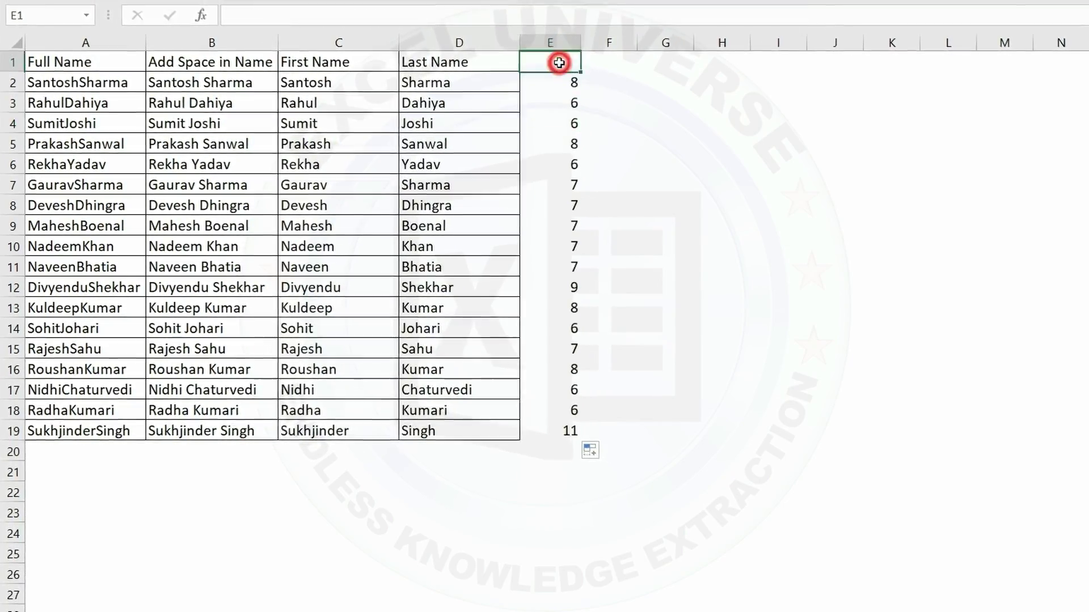
text(Find Second )
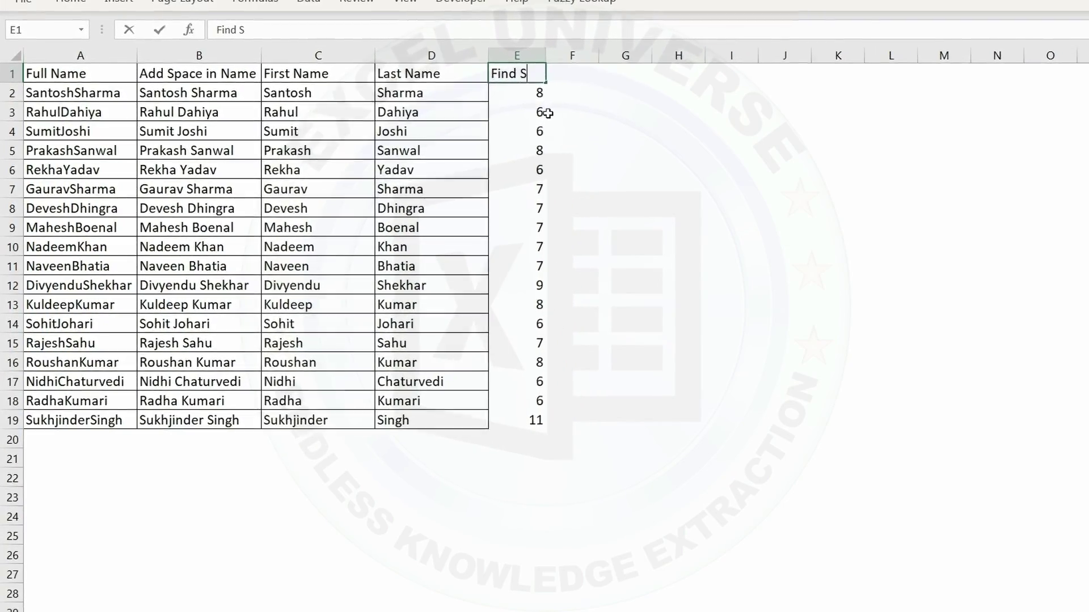
text(Capital Let)
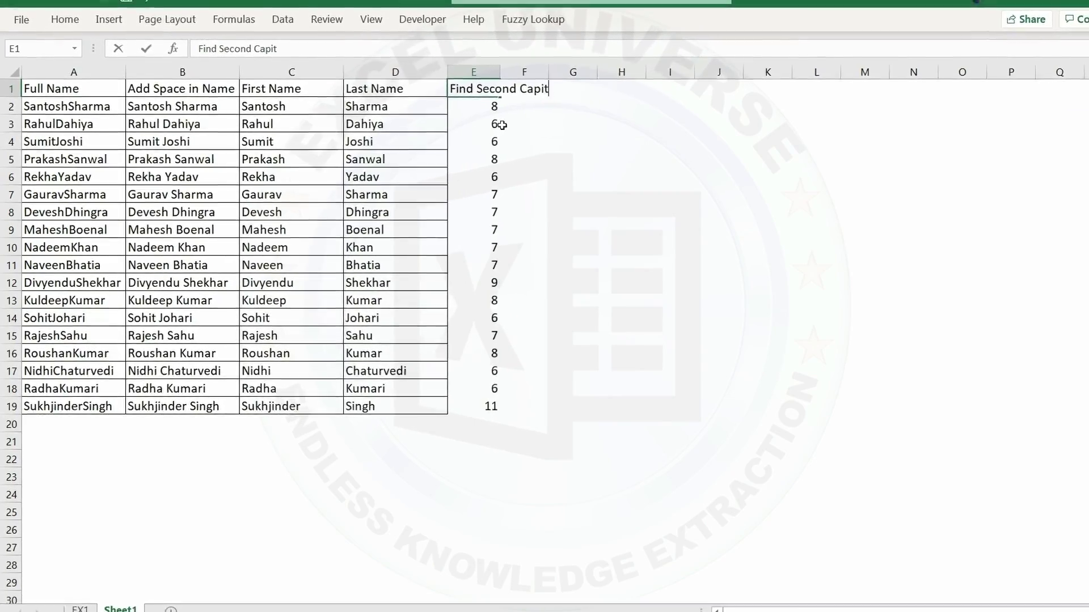
text(ter)
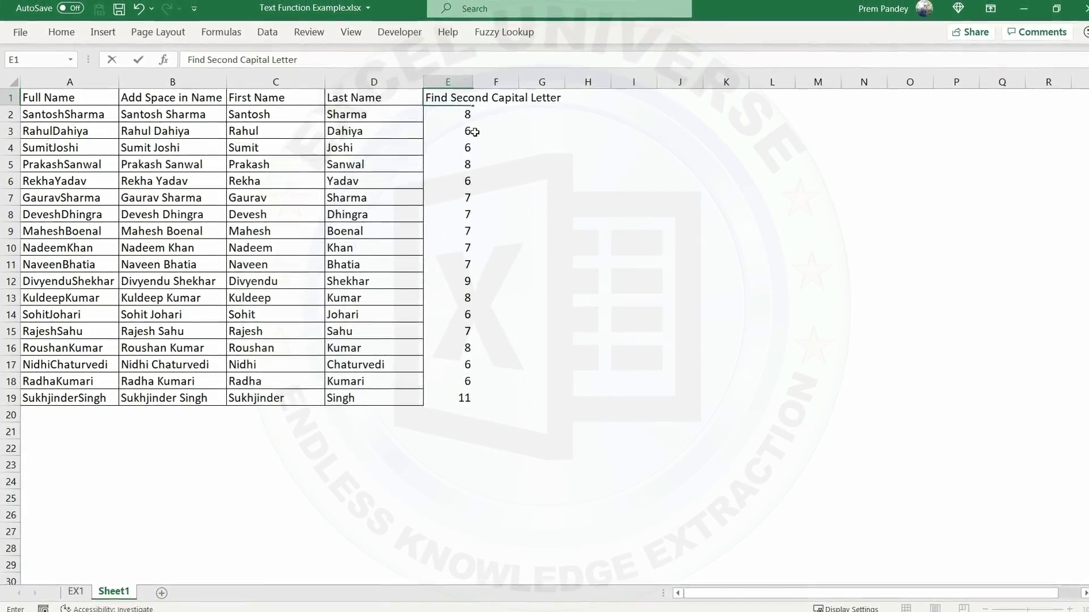
key(Return)
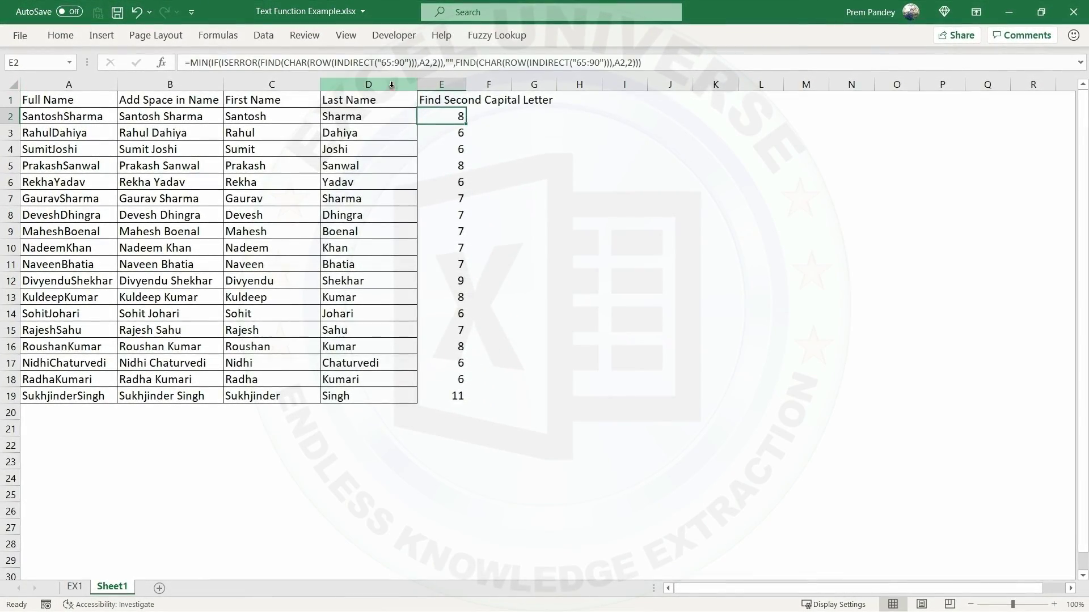
Copy the formatting of column D onto column E with Format Painter
click(369, 84)
click(63, 36)
click(90, 92)
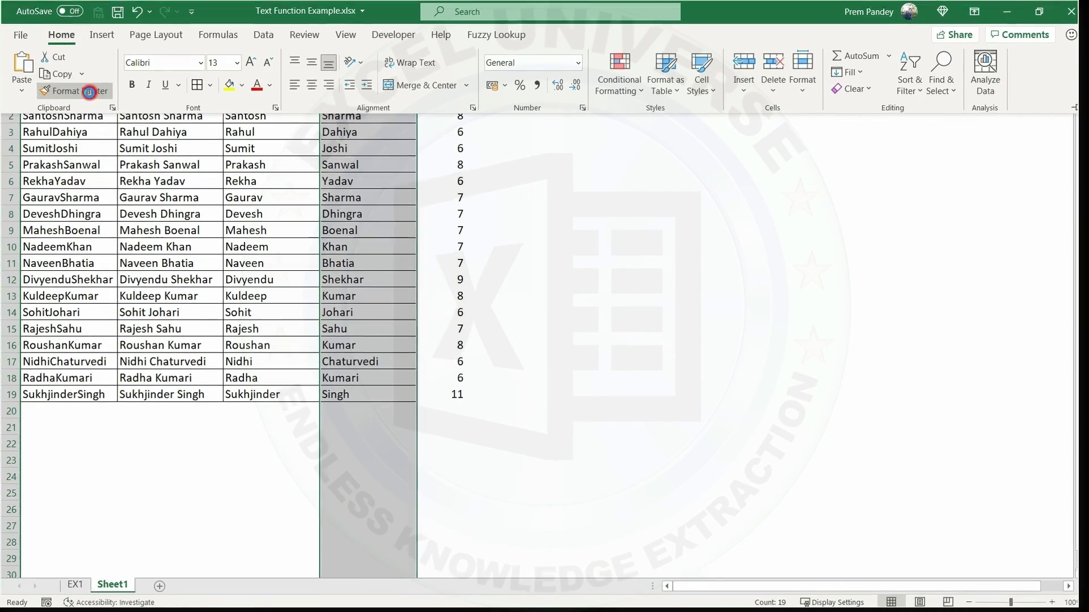
click(412, 166)
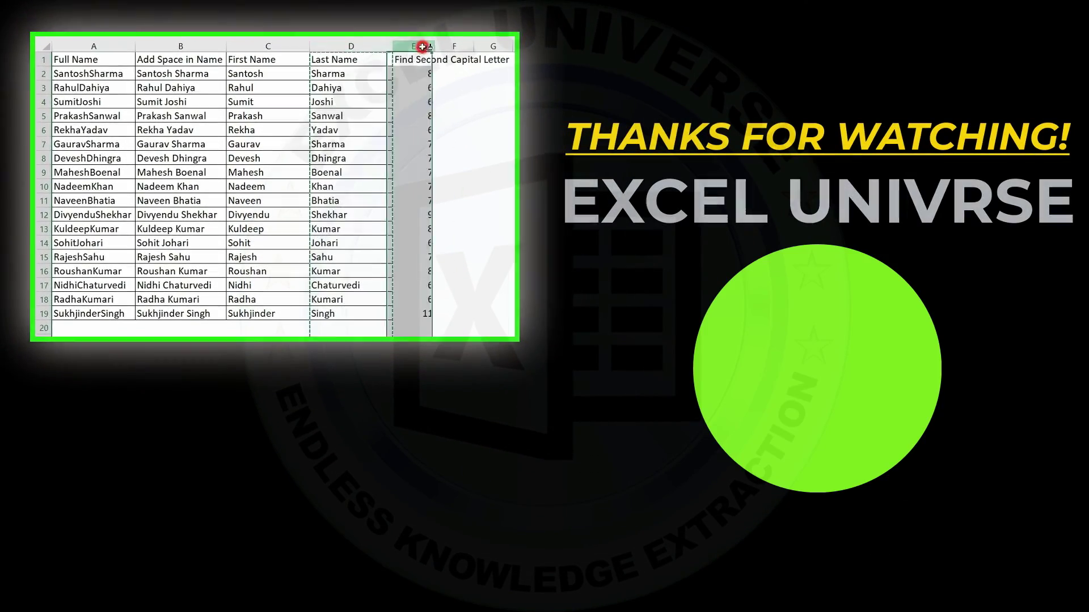
click(427, 55)
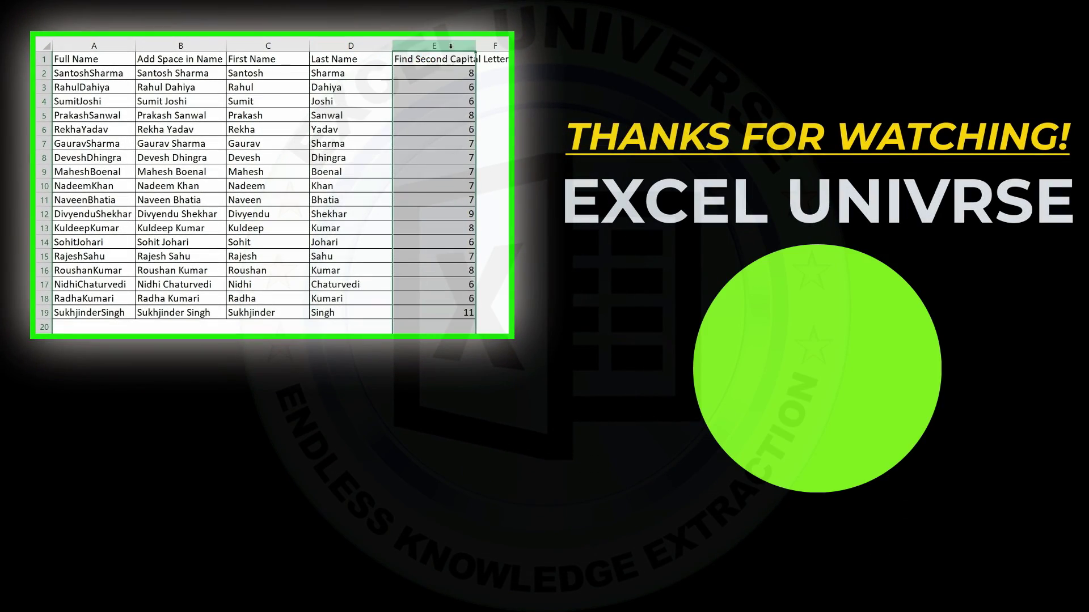
Autofit the width of column E and center its contents
double_click(474, 47)
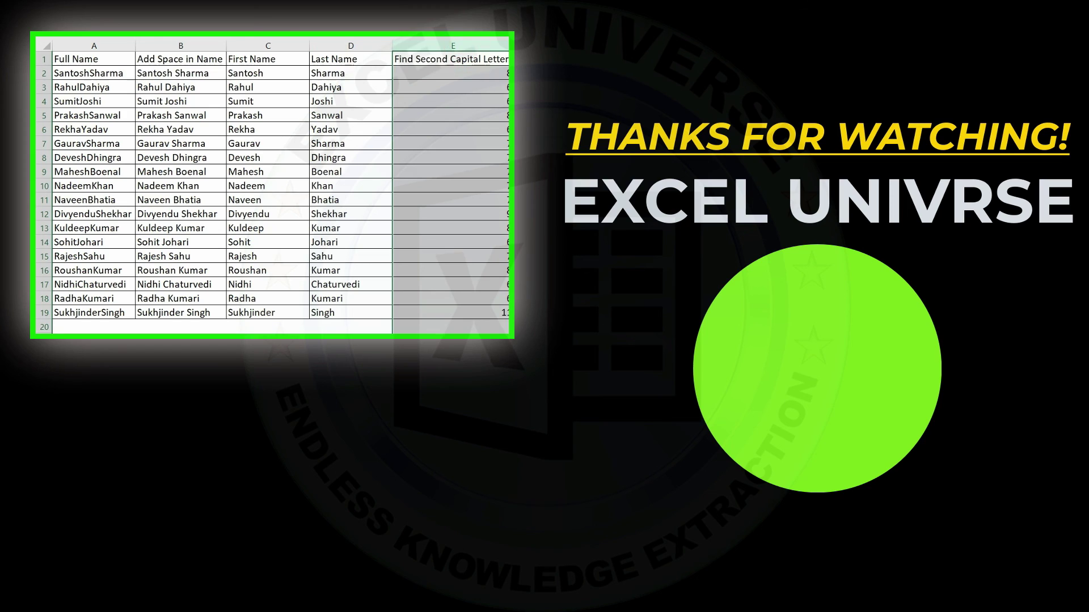
click(305, 48)
click(442, 131)
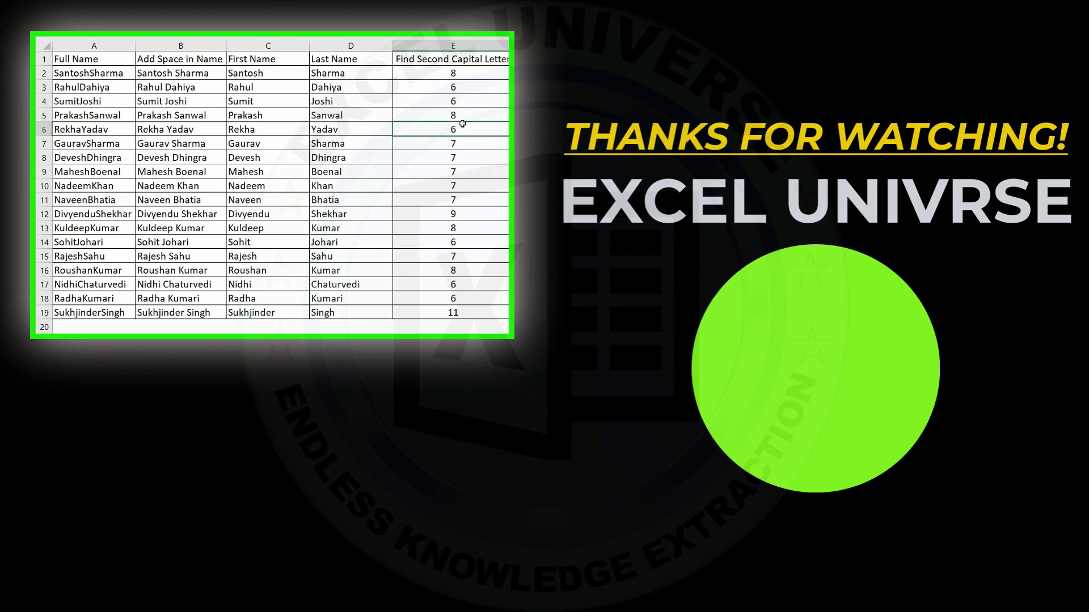